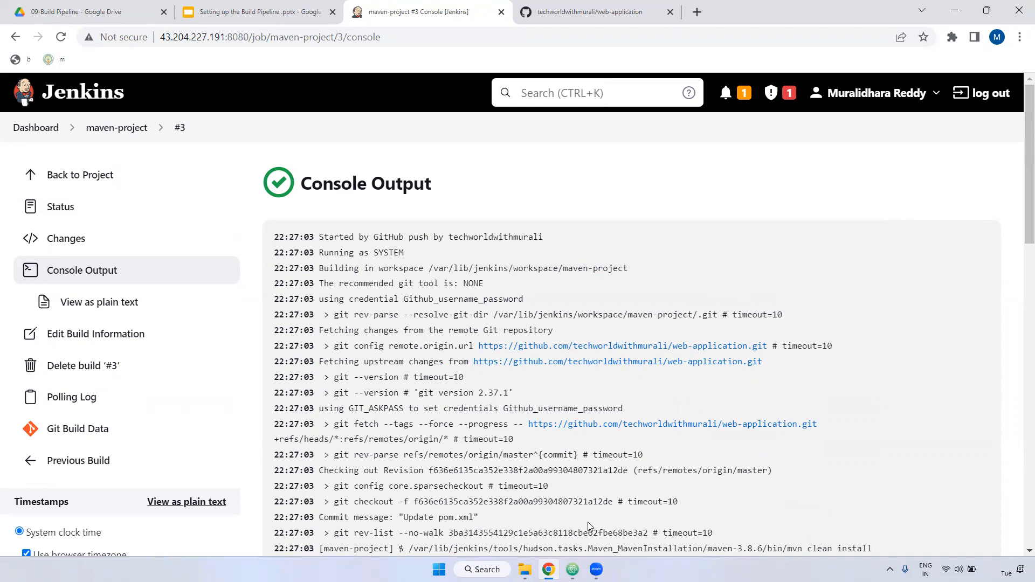
# Switch to the Atom notes, check the name of the required build pipeline plugin, and return to Jenkins in Chrome
pyautogui.click(573, 569)
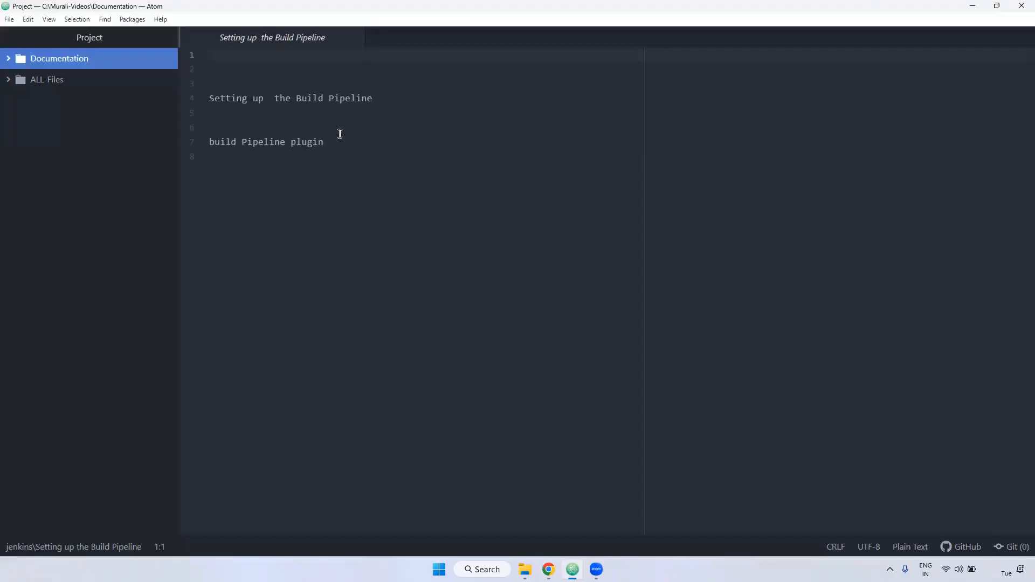
pyautogui.moveTo(339, 138); pyautogui.dragTo(212, 142)
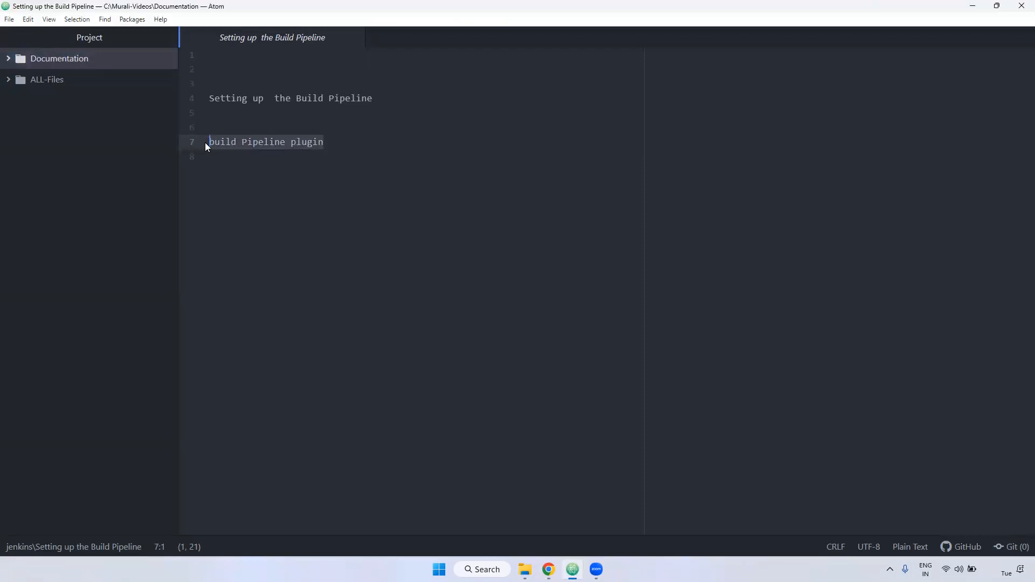
pyautogui.click(307, 144)
pyautogui.moveTo(363, 143); pyautogui.dragTo(179, 143)
pyautogui.hotkey('alt', 'Tab')
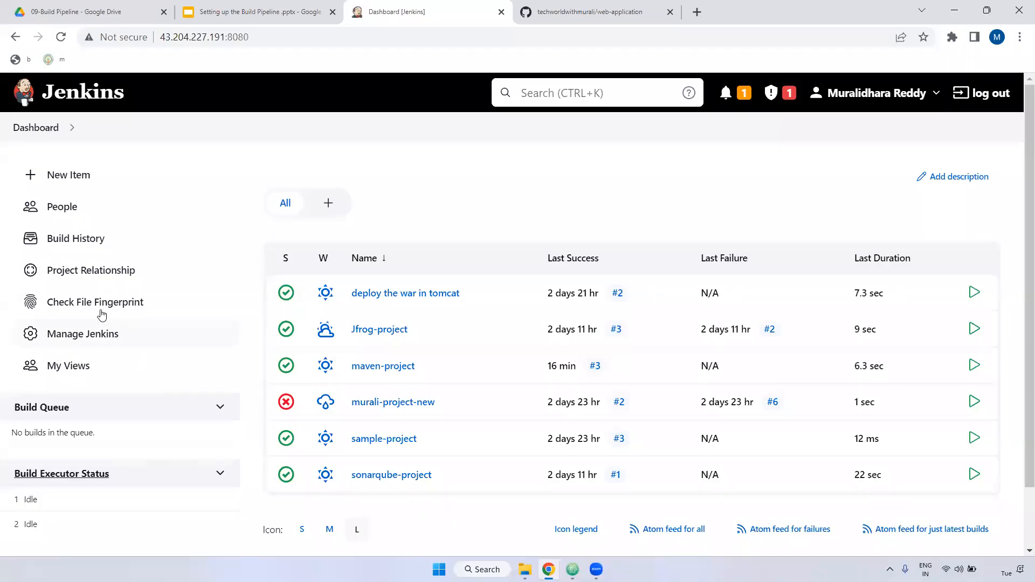
# Open the available plugins in the Plugin Manager and search for "build pip"
pyautogui.click(77, 335)
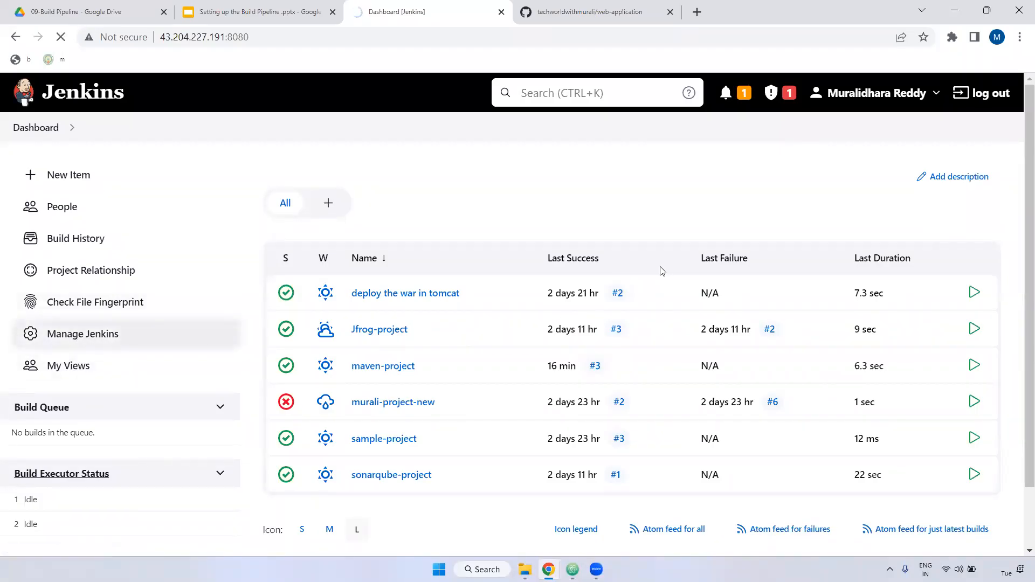
pyautogui.scroll(-5, 631, 298)
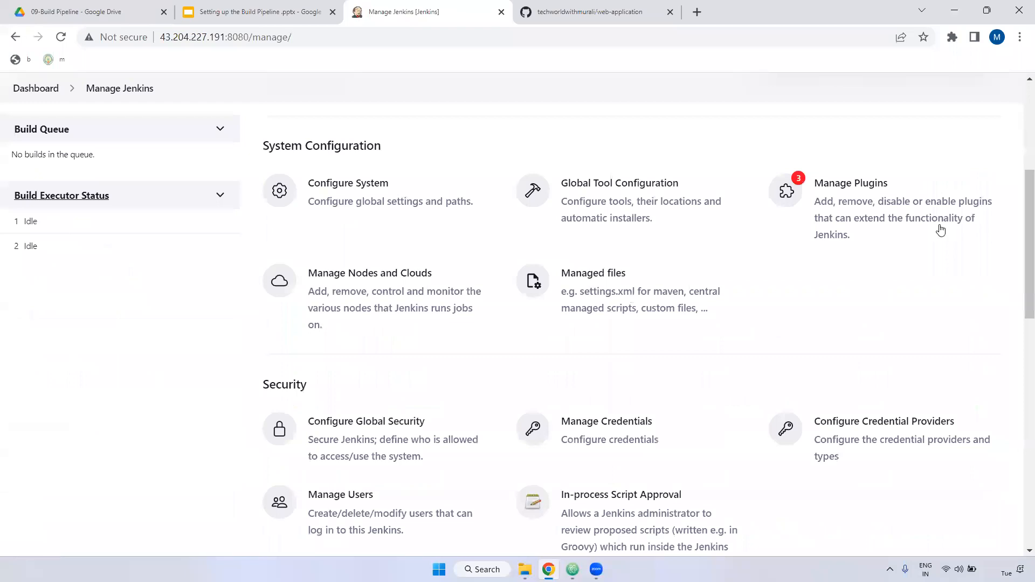
pyautogui.click(869, 201)
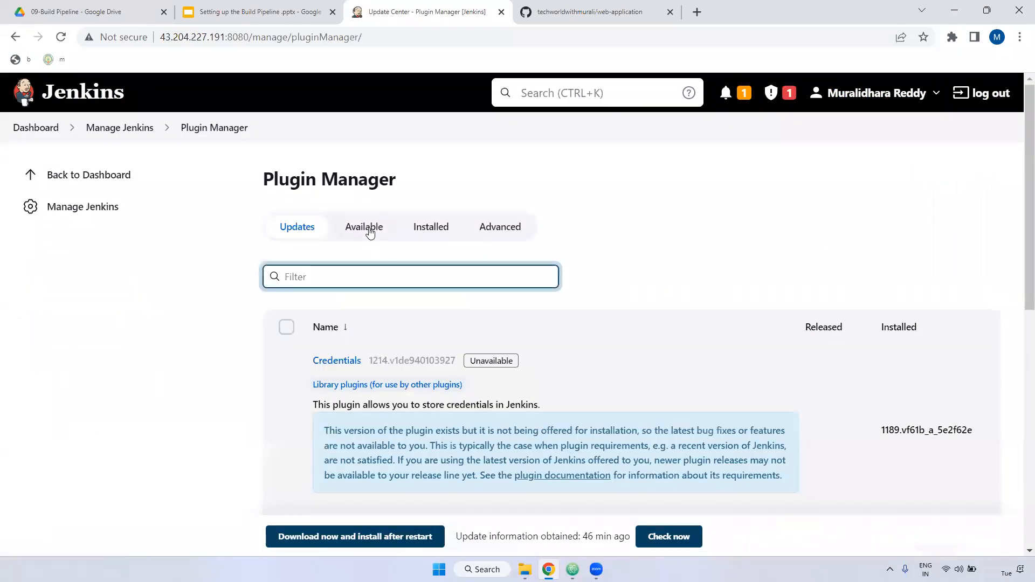
pyautogui.click(365, 228)
pyautogui.write('build pip')
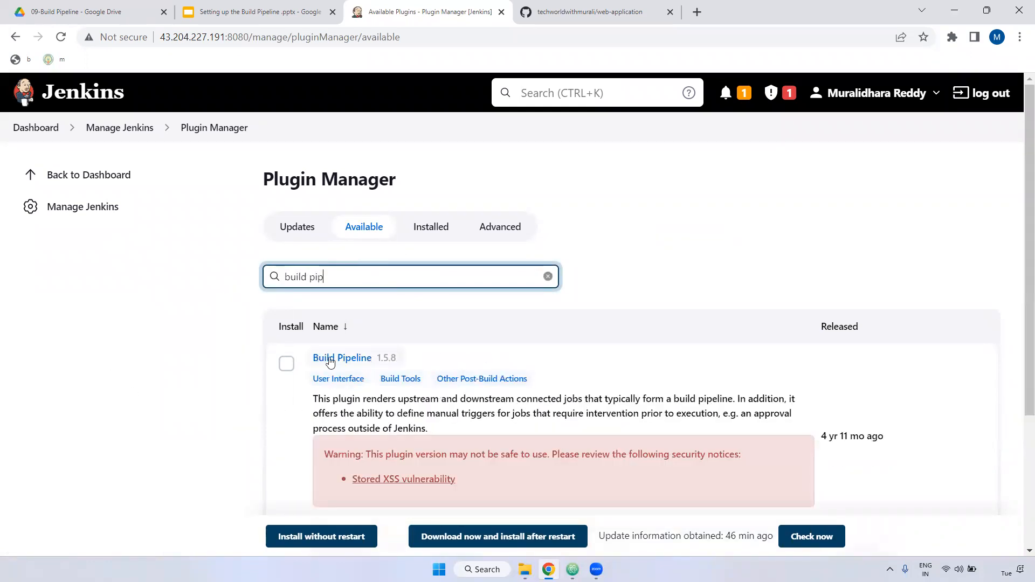
# Install the Build Pipeline plugin without restarting Jenkins and check its installation status
pyautogui.click(287, 364)
pyautogui.scroll(-3, 286, 378)
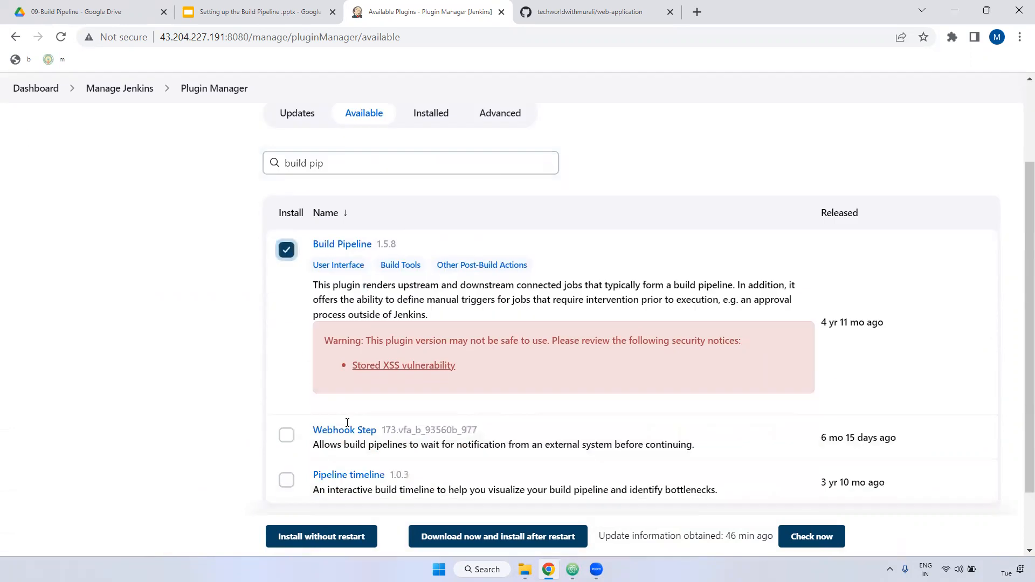
pyautogui.click(319, 521)
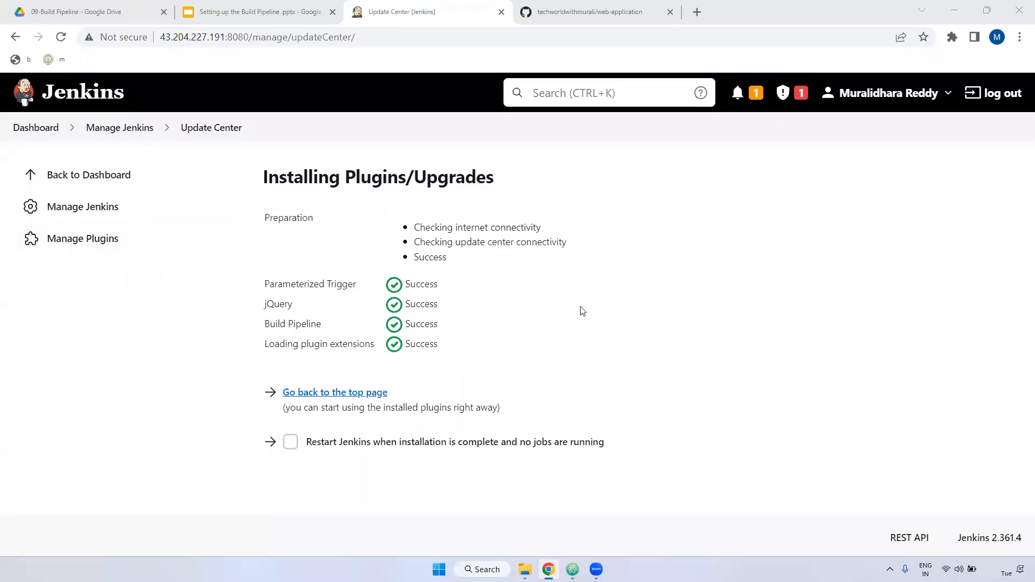
pyautogui.moveTo(260, 292); pyautogui.dragTo(510, 331)
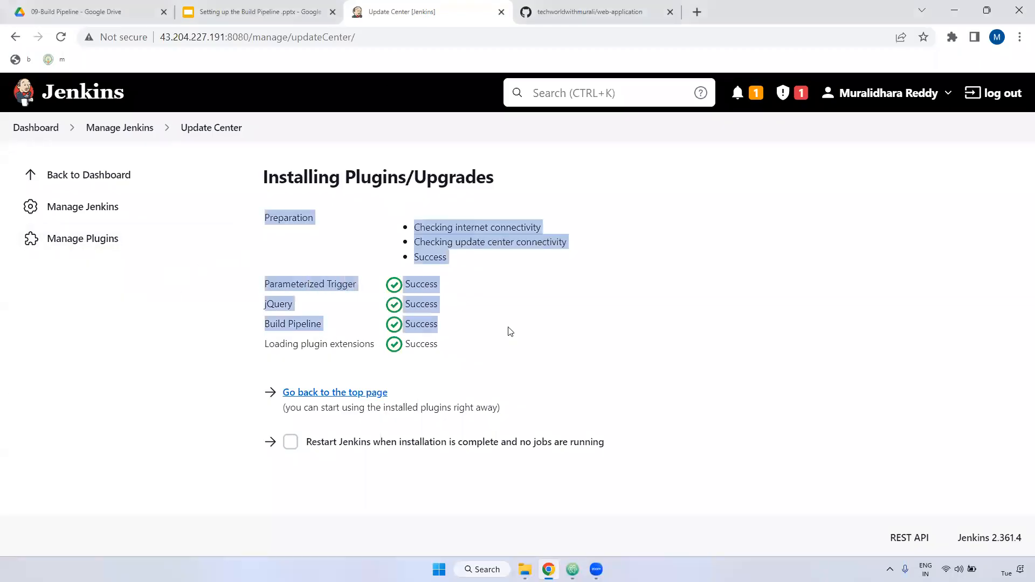
pyautogui.click(573, 330)
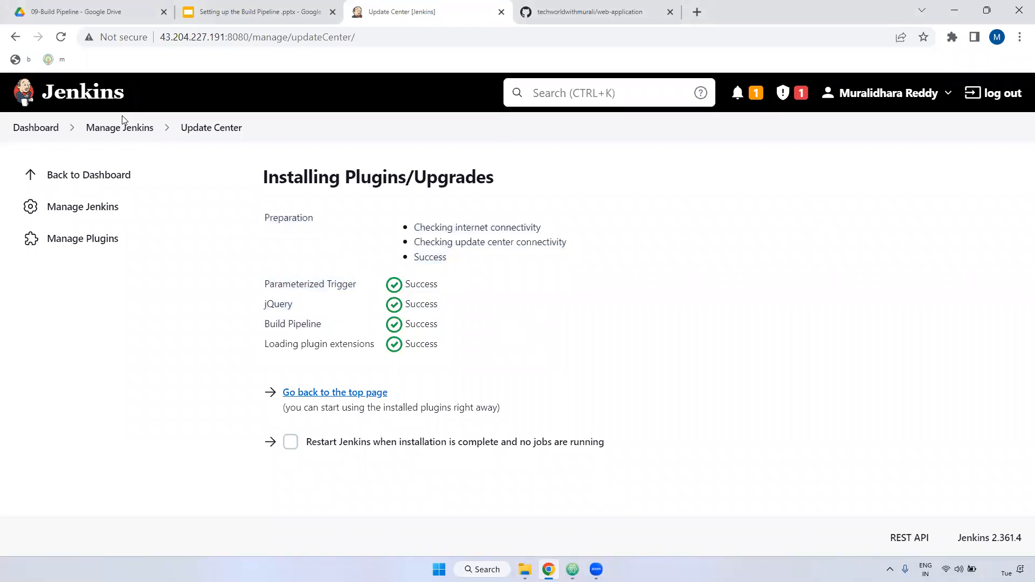
# From the dashboard, create a new view named maven-project-pipeline of type Build Pipeline View
pyautogui.click(39, 128)
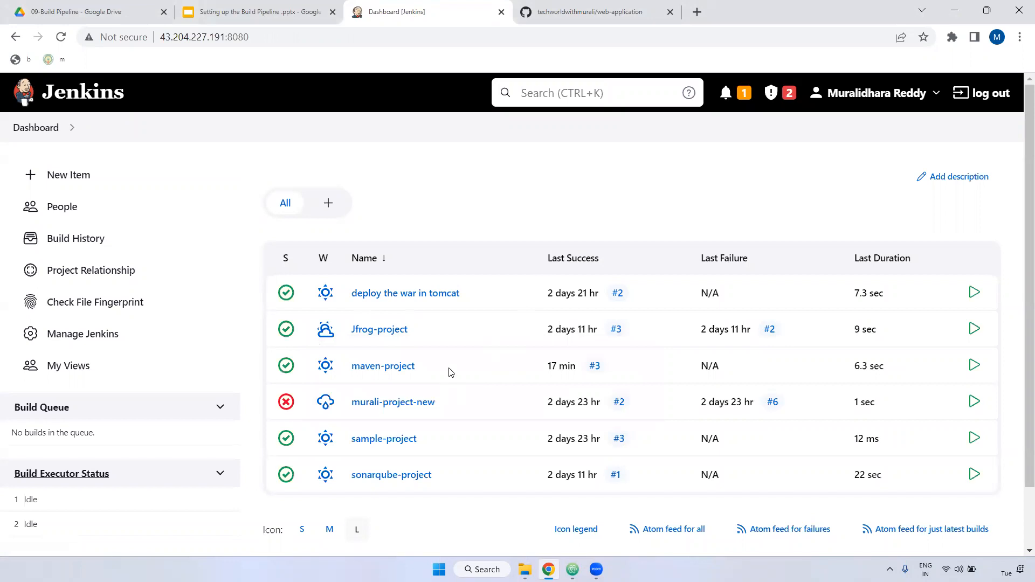
pyautogui.moveTo(411, 362); pyautogui.dragTo(356, 362)
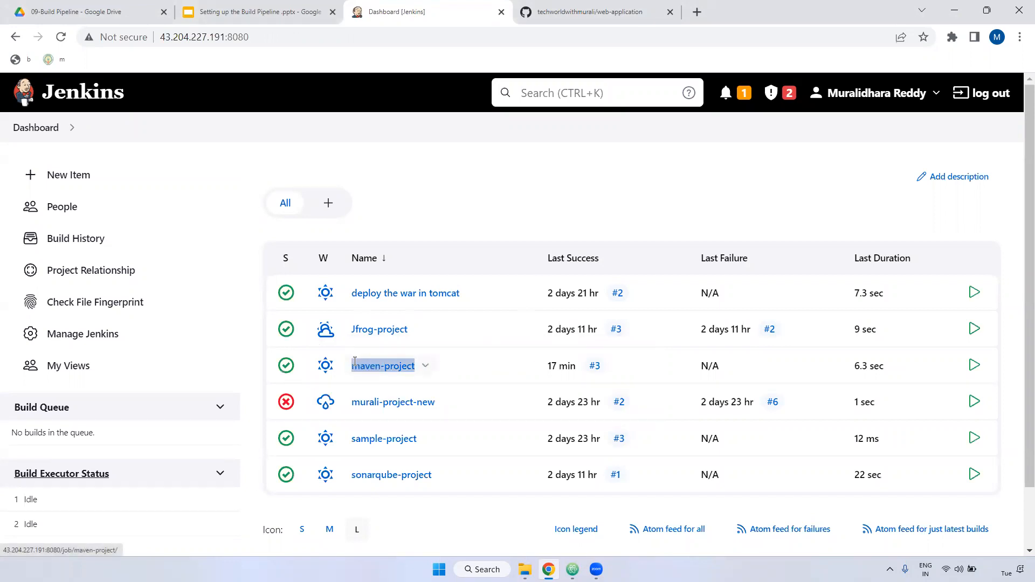
pyautogui.moveTo(355, 363); pyautogui.dragTo(455, 210)
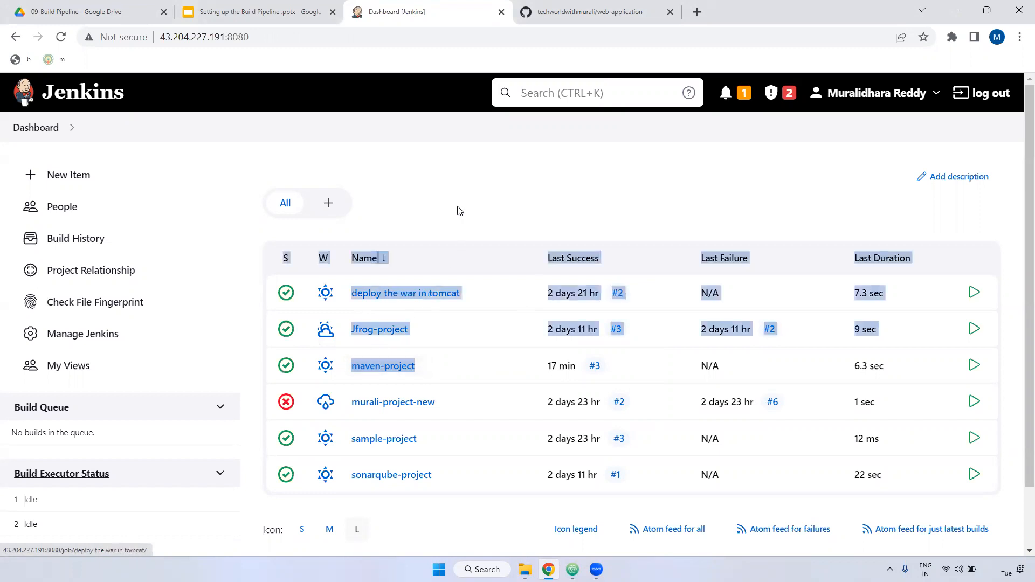
pyautogui.click(330, 205)
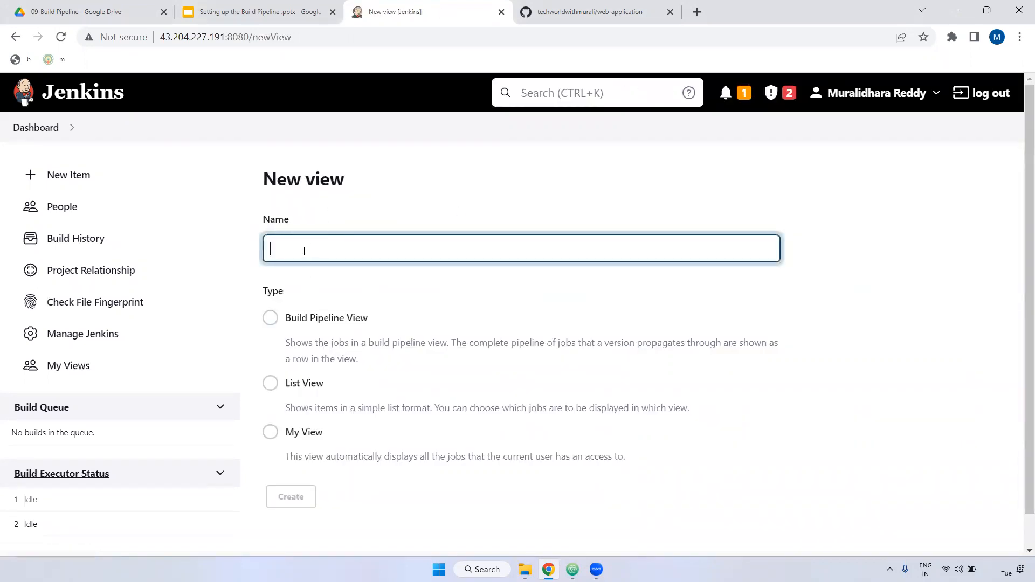
pyautogui.write('maven-project-pipeline')
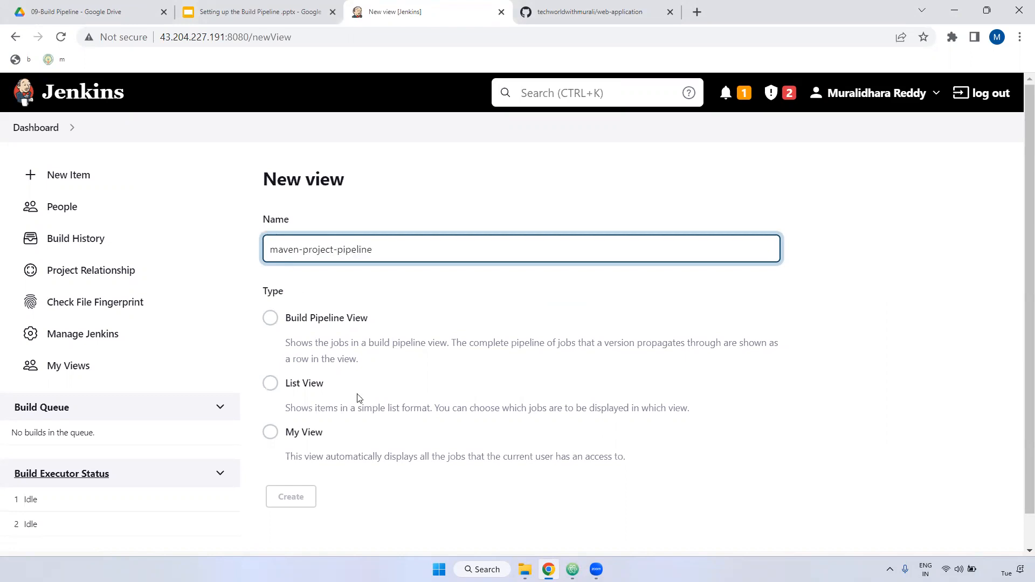
pyautogui.scroll(-1, 359, 399)
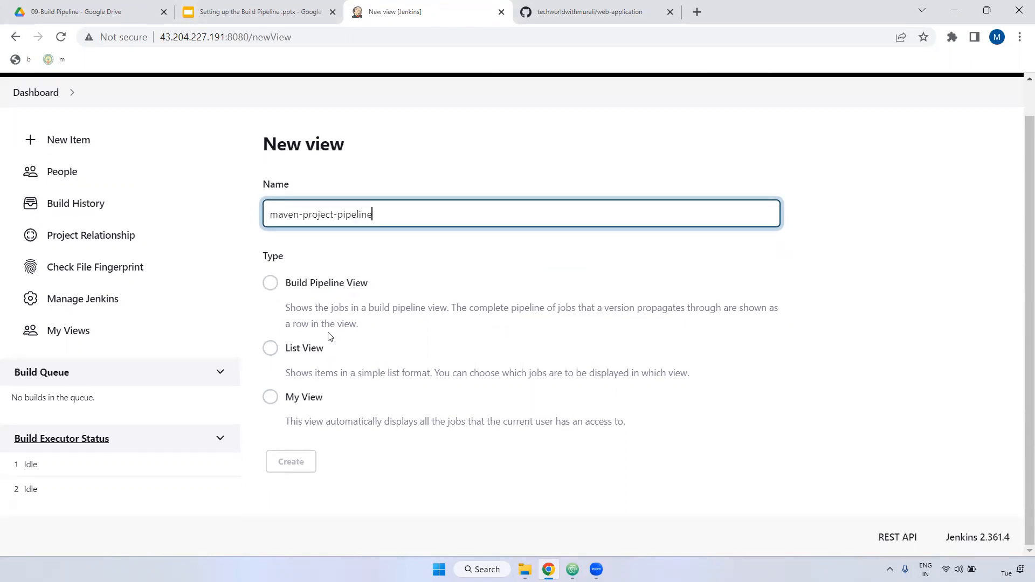
pyautogui.moveTo(371, 286); pyautogui.dragTo(286, 290)
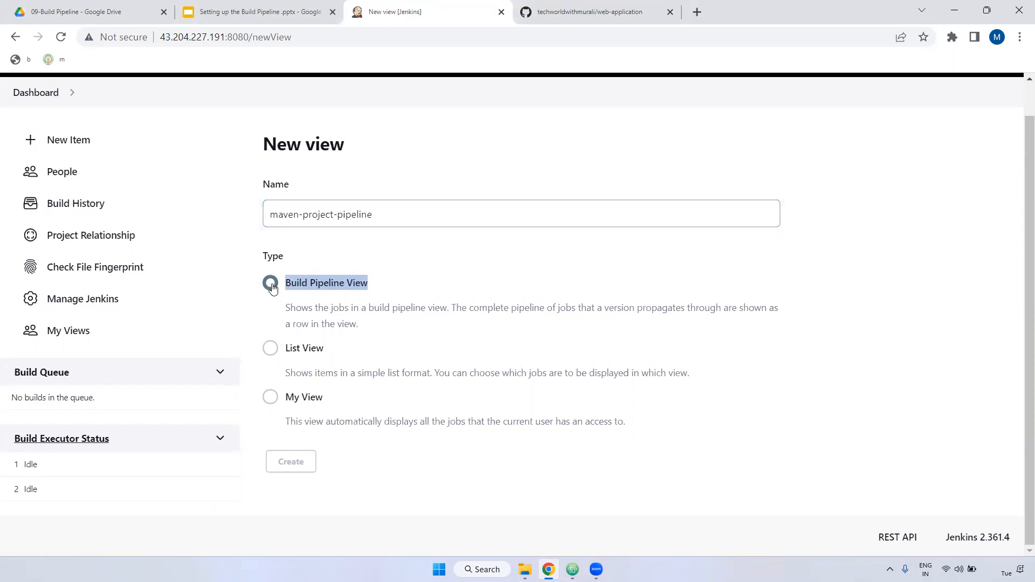
pyautogui.click(276, 287)
pyautogui.click(297, 468)
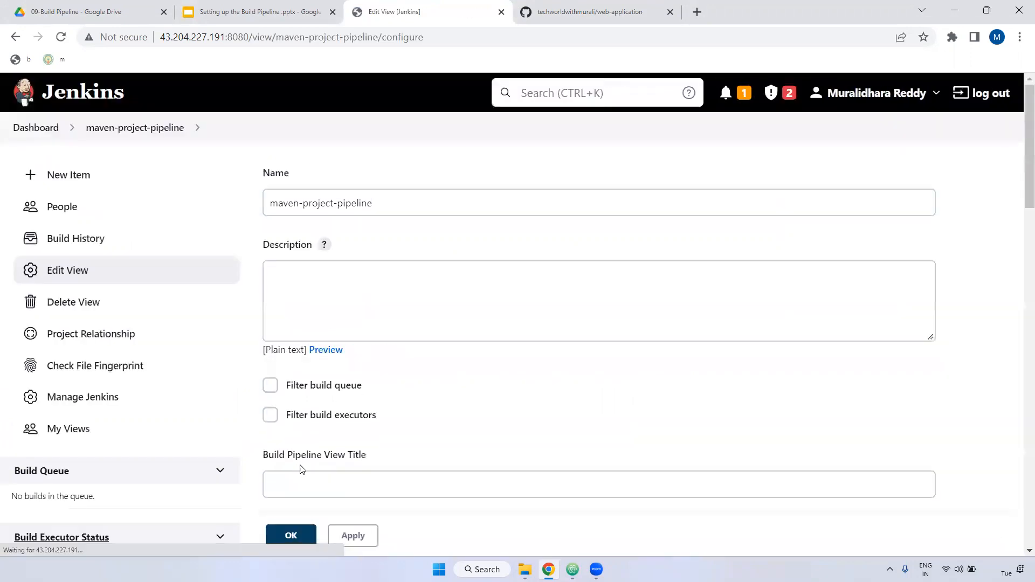
# Copy the view's name, maven-project-pipeline, into its description and its Build Pipeline View Title
pyautogui.click(296, 278)
pyautogui.moveTo(373, 204); pyautogui.dragTo(215, 207)
pyautogui.hotkey('ctrl', 'c')
pyautogui.click(412, 298)
pyautogui.hotkey('ctrl', 'v')
pyautogui.scroll(-4, 479, 351)
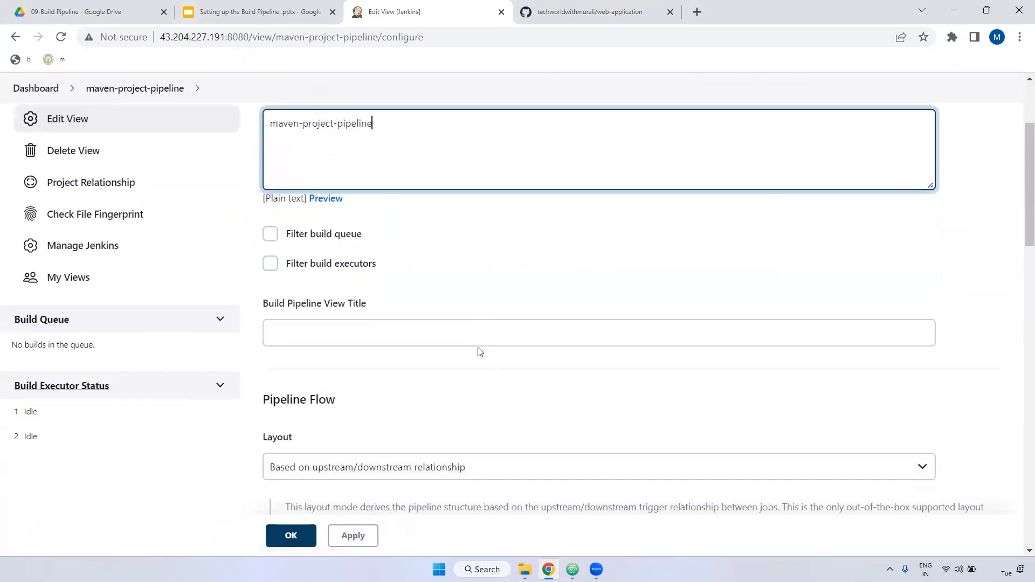
pyautogui.click(359, 265)
pyautogui.hotkey('ctrl', 'v')
pyautogui.click(397, 338)
# Keep the layout as Based on upstream/downstream relationship and select maven-project as the initial job
pyautogui.scroll(-1, 410, 338)
pyautogui.moveTo(265, 308); pyautogui.dragTo(418, 344)
pyautogui.click(419, 343)
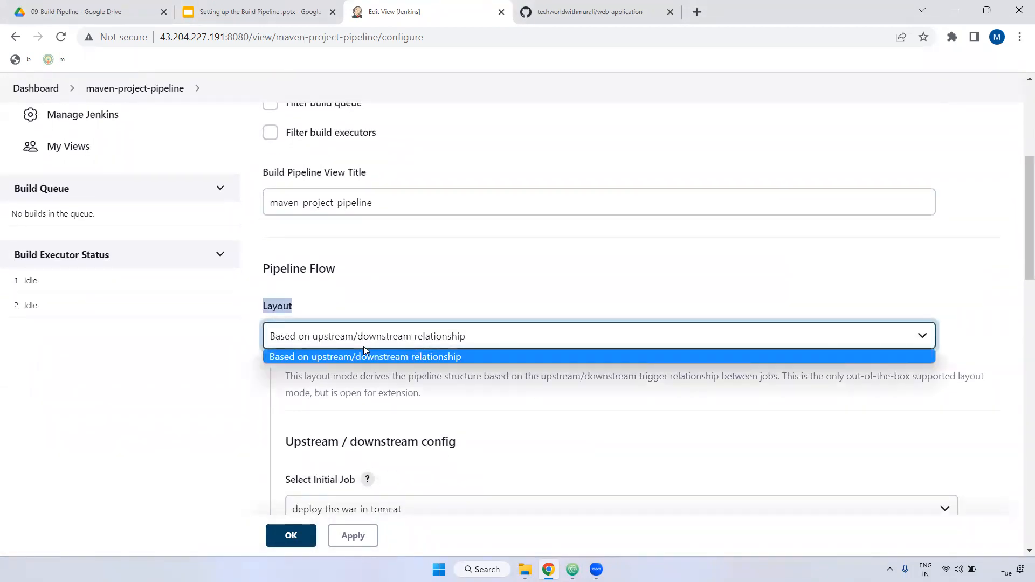
pyautogui.click(536, 355)
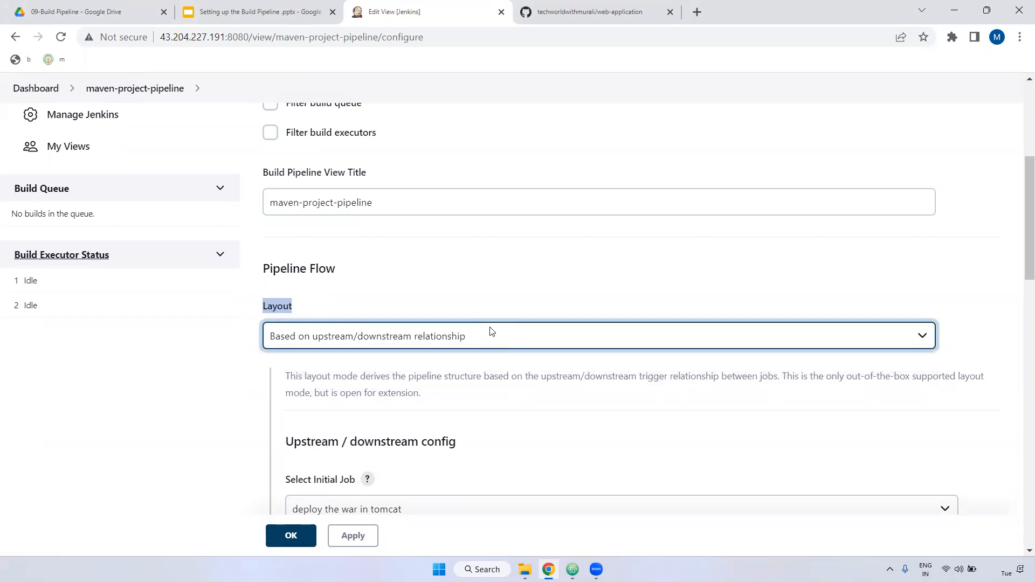
pyautogui.scroll(-3, 504, 365)
pyautogui.scroll(-1, 505, 368)
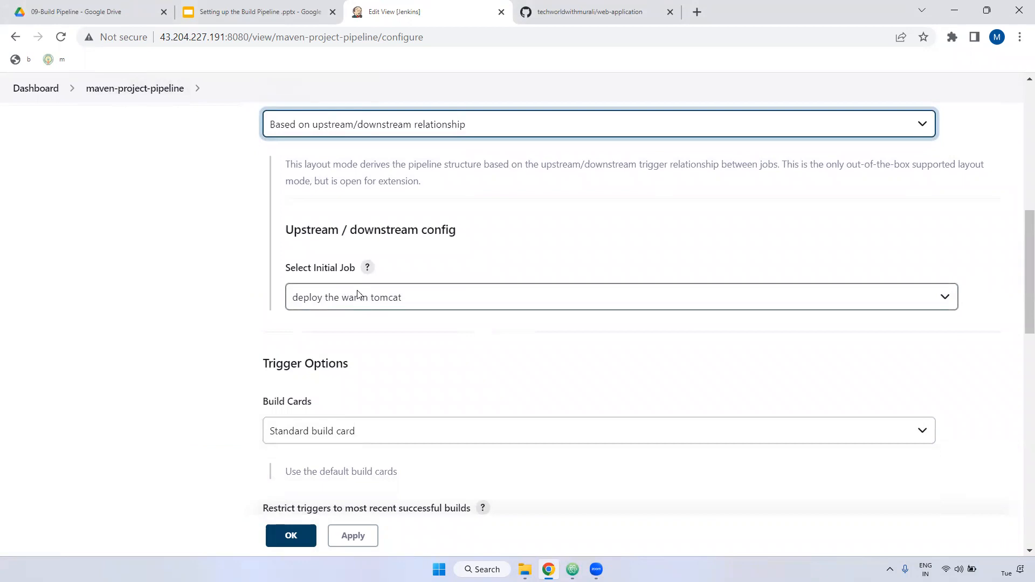
pyautogui.click(479, 300)
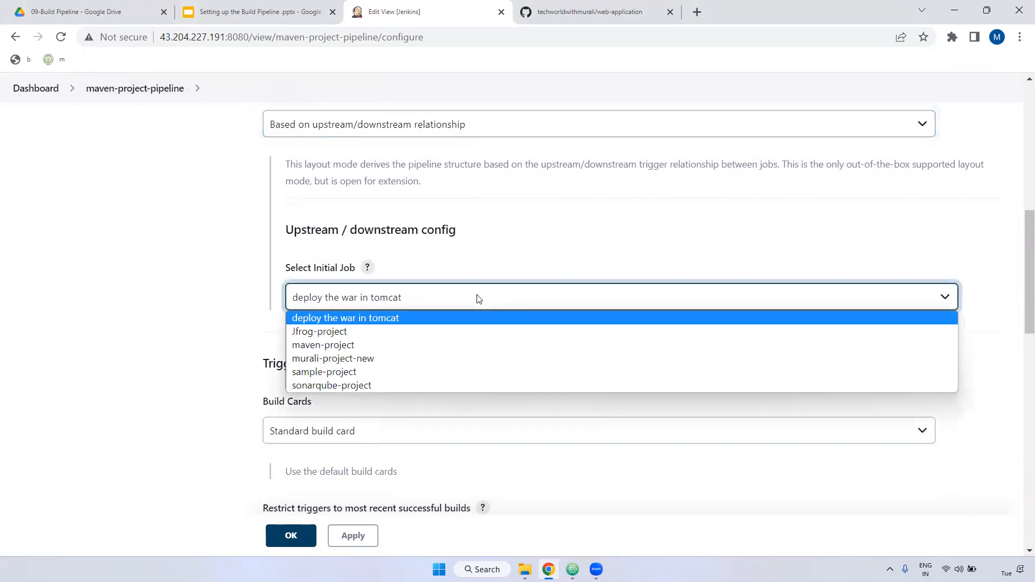
pyautogui.click(360, 345)
# Review the trigger options, keeping the Standard build card and leaving manual triggering on pipeline steps set to No
pyautogui.scroll(-1, 518, 341)
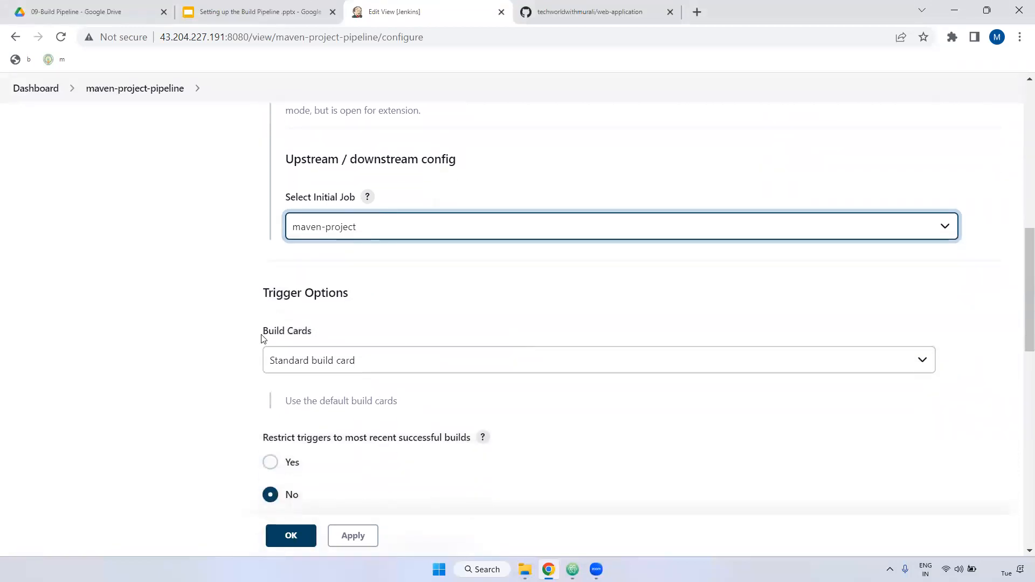
pyautogui.moveTo(262, 335); pyautogui.dragTo(336, 339)
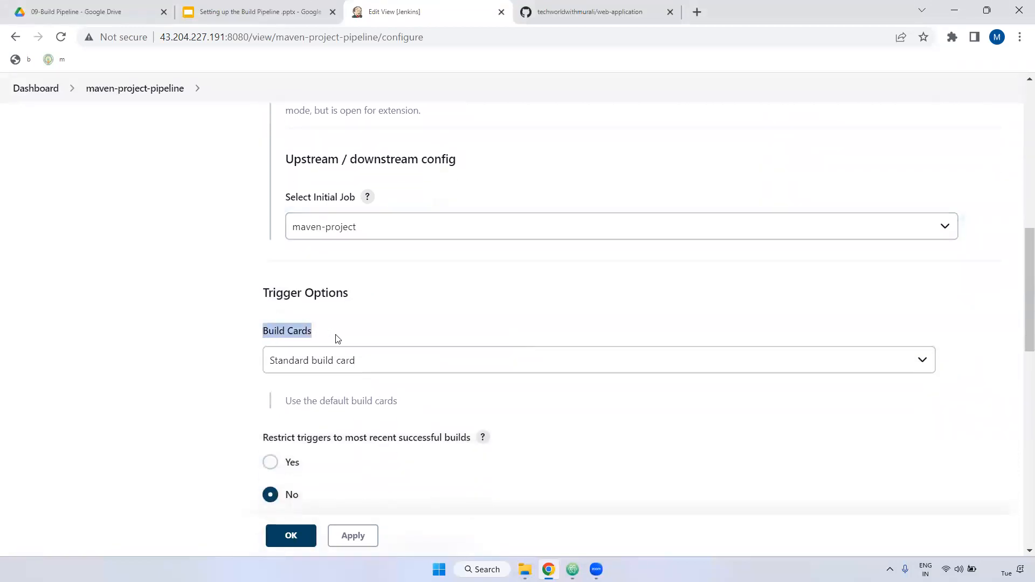
pyautogui.click(401, 370)
pyautogui.click(428, 379)
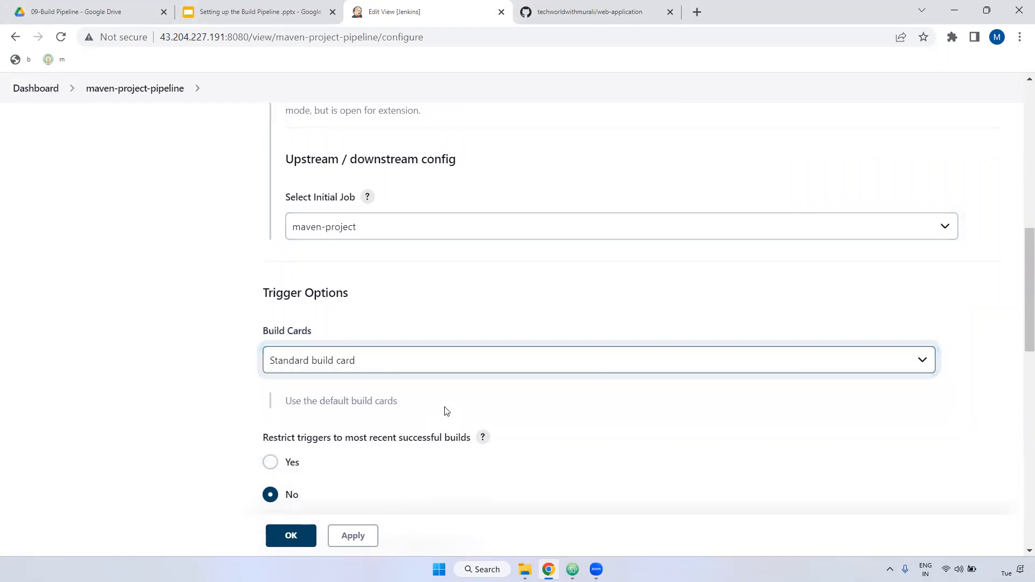
pyautogui.scroll(-3, 527, 413)
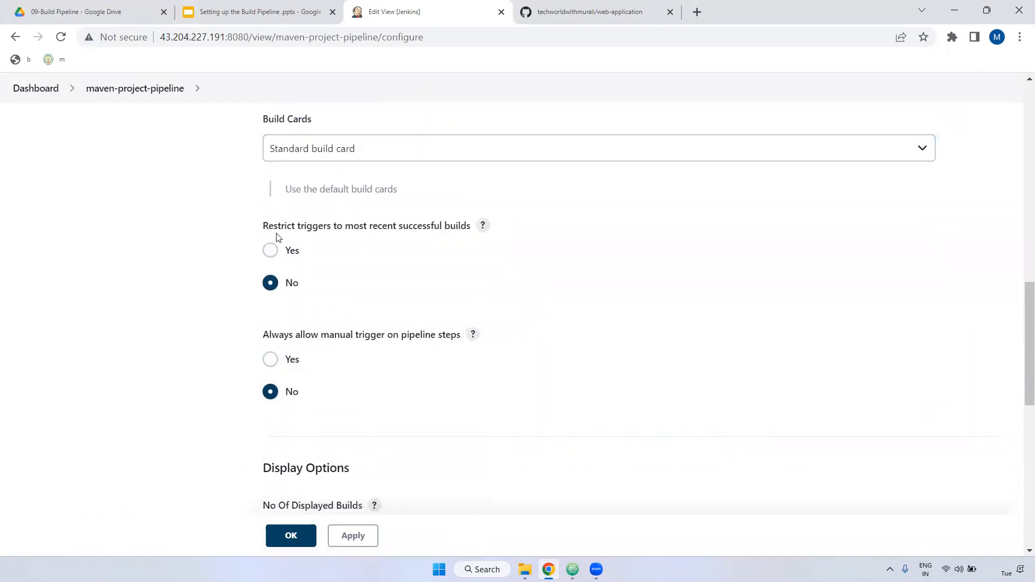
pyautogui.moveTo(263, 227); pyautogui.dragTo(495, 228)
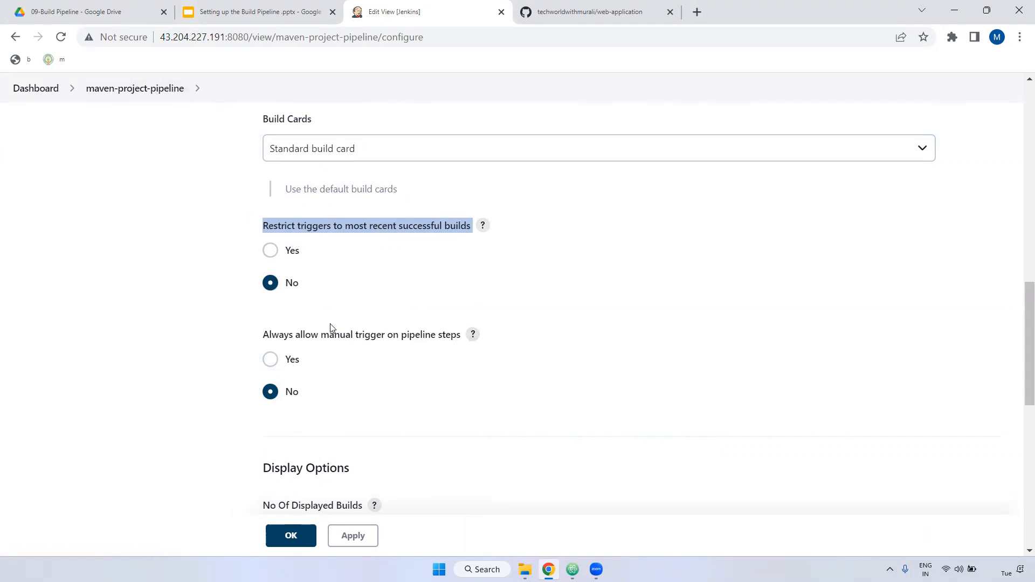
pyautogui.click(269, 362)
pyautogui.click(270, 392)
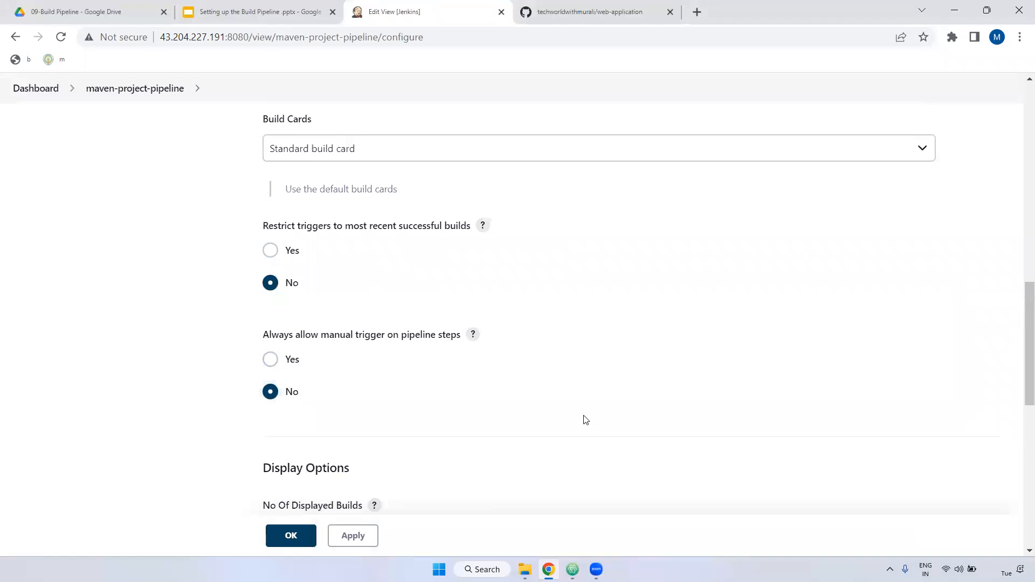
# Set the number of displayed builds to 5 in the display options
pyautogui.scroll(-4, 548, 403)
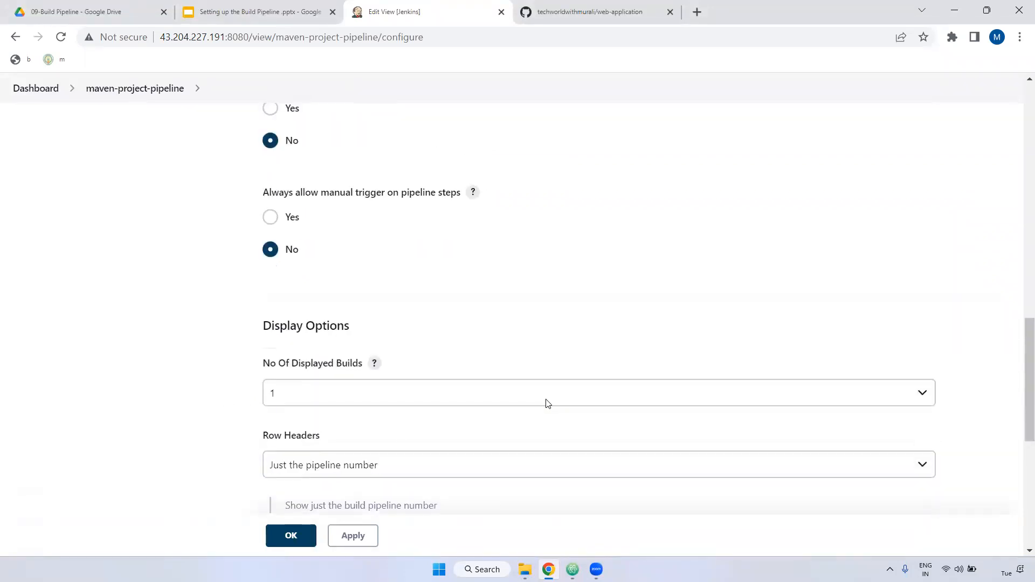
pyautogui.moveTo(253, 262); pyautogui.dragTo(373, 262)
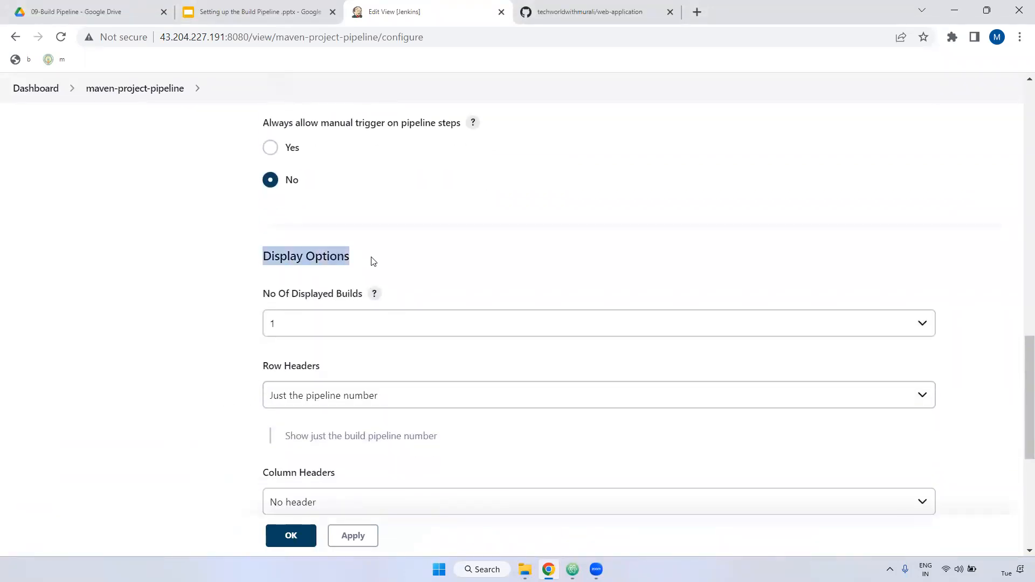
pyautogui.moveTo(250, 298); pyautogui.dragTo(370, 294)
pyautogui.click(435, 318)
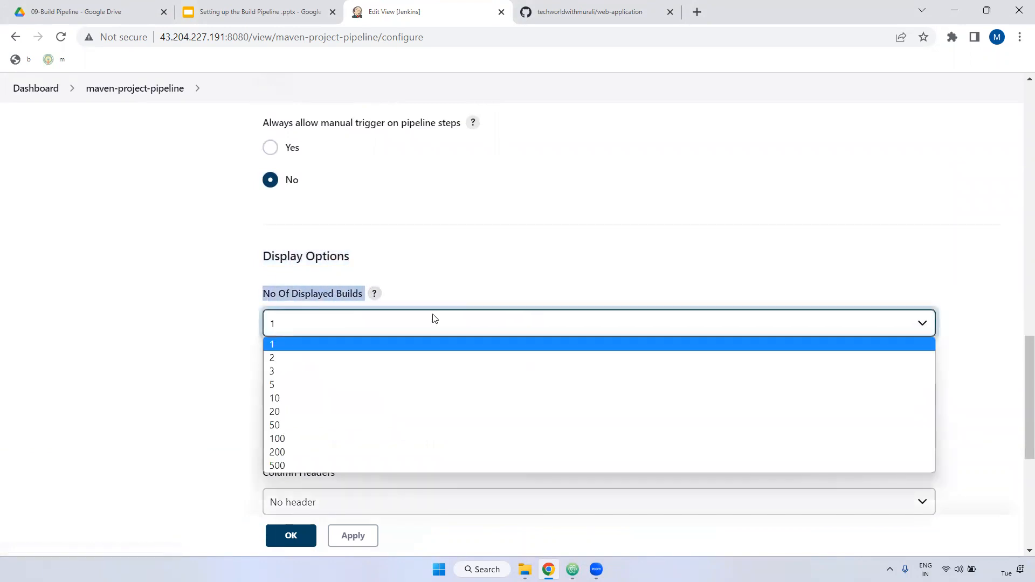
pyautogui.click(301, 384)
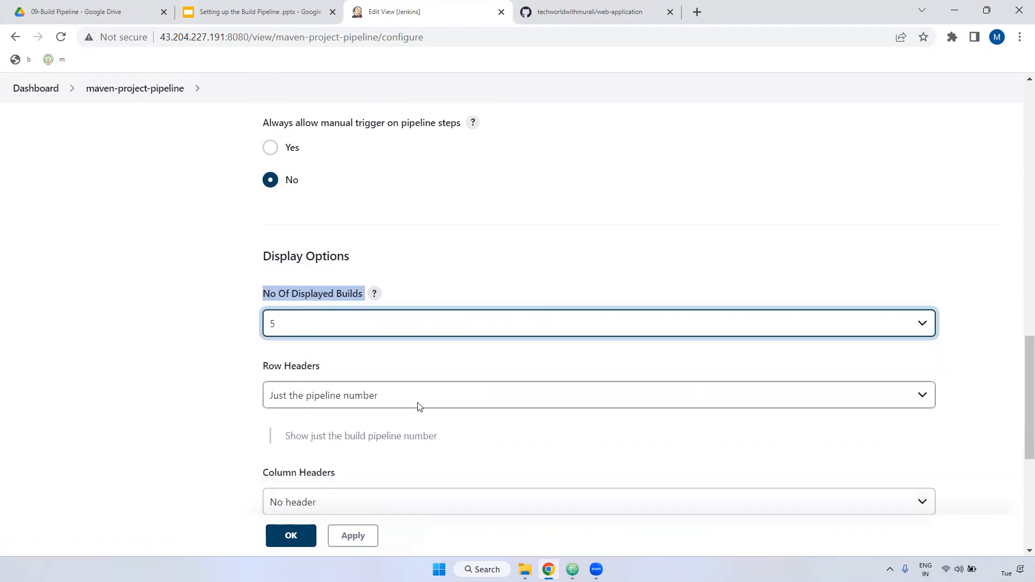
# Set the view's row headers to All build variables and parameters
pyautogui.scroll(-1, 369, 393)
pyautogui.moveTo(264, 296); pyautogui.dragTo(323, 297)
pyautogui.moveTo(234, 406); pyautogui.dragTo(441, 395)
pyautogui.click(222, 303)
pyautogui.click(323, 330)
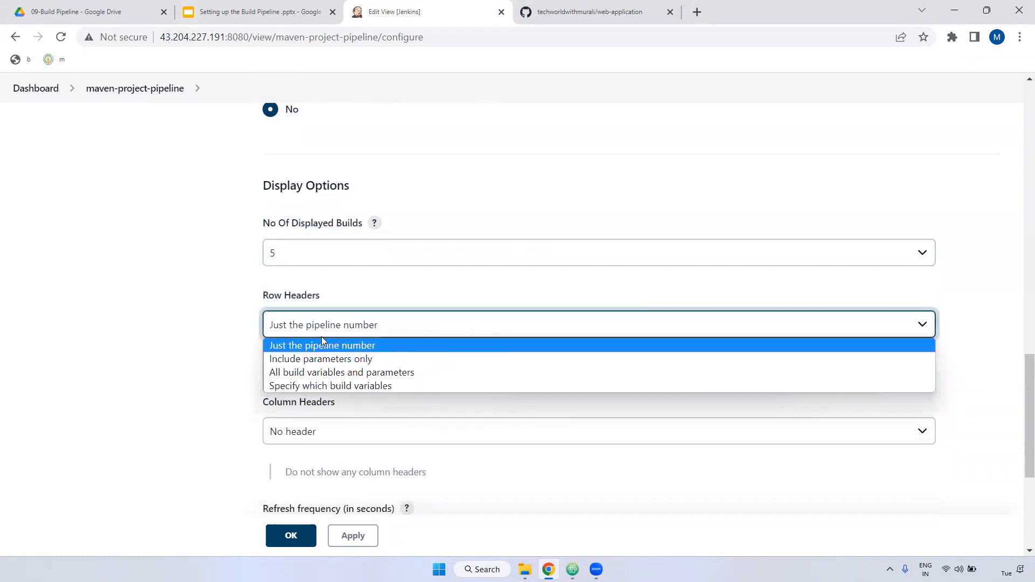
pyautogui.click(396, 373)
# Set the view's column headers to Just the build name and number
pyautogui.click(331, 430)
pyautogui.click(332, 430)
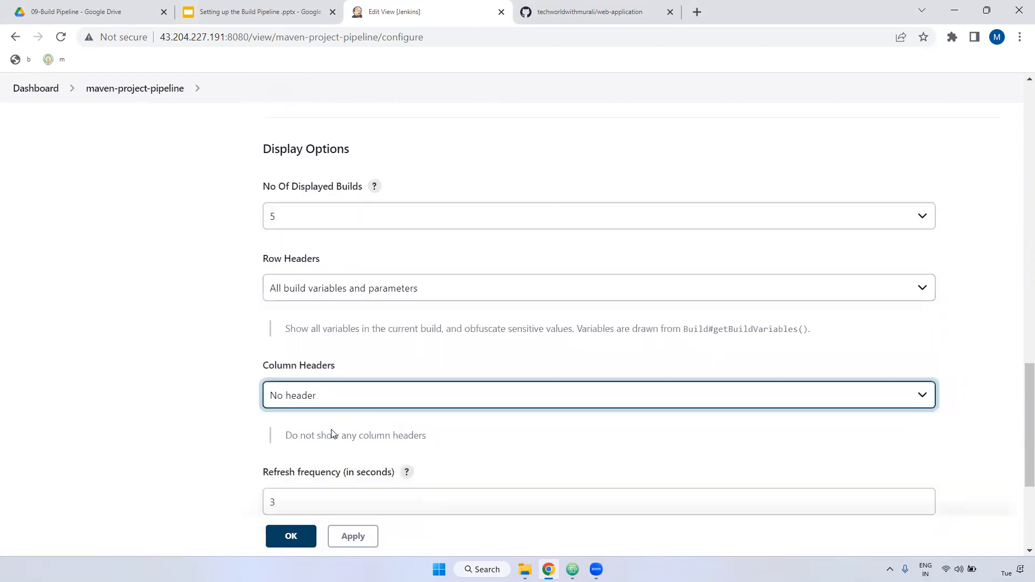
pyautogui.scroll(-1, 332, 430)
pyautogui.click(343, 363)
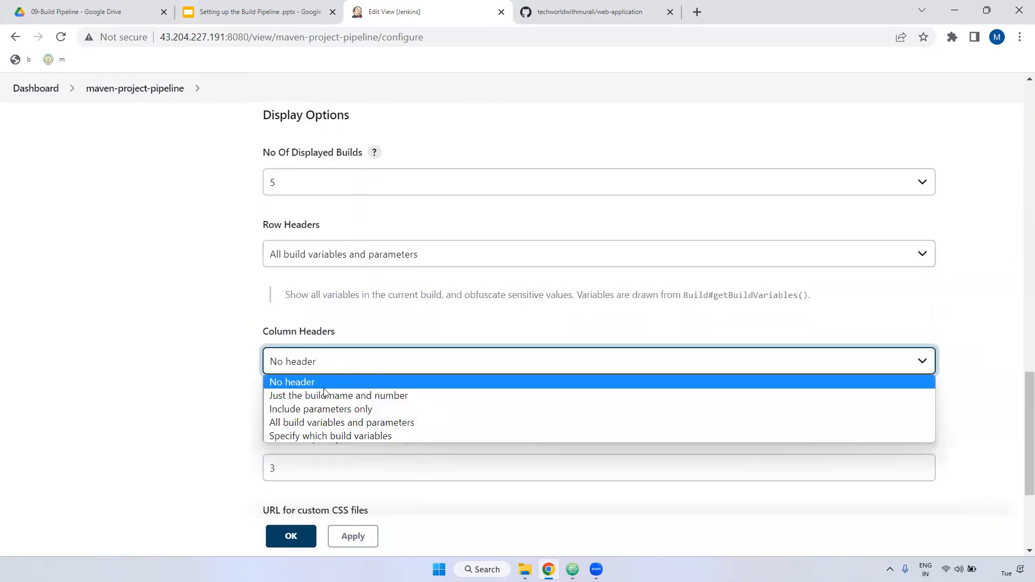
pyautogui.click(392, 398)
# Choose Lightbox as the console output link style, keep the 3-second refresh frequency, and save the view configuration
pyautogui.scroll(-2, 494, 414)
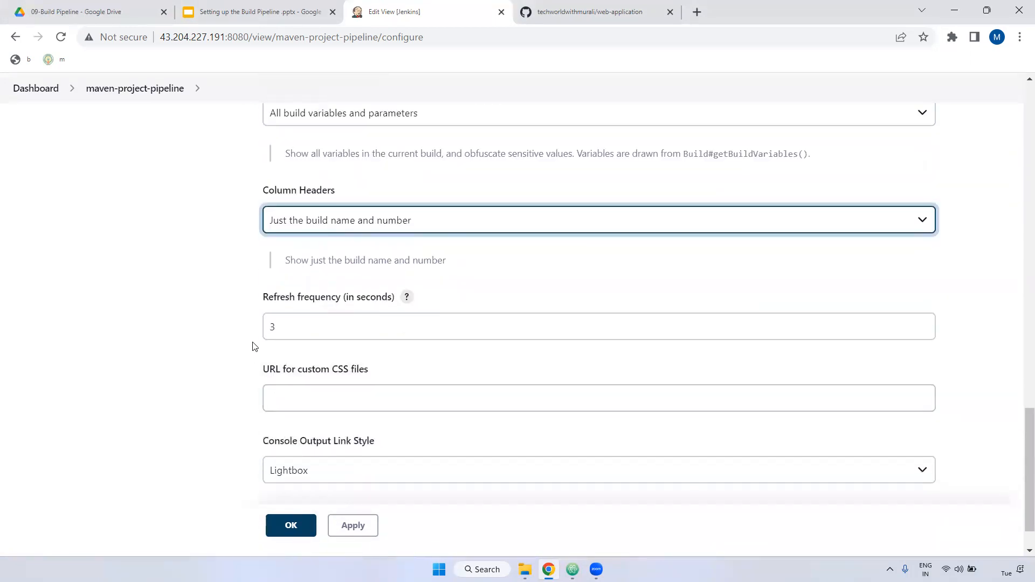
pyautogui.moveTo(264, 302); pyautogui.dragTo(393, 298)
pyautogui.scroll(-1, 403, 334)
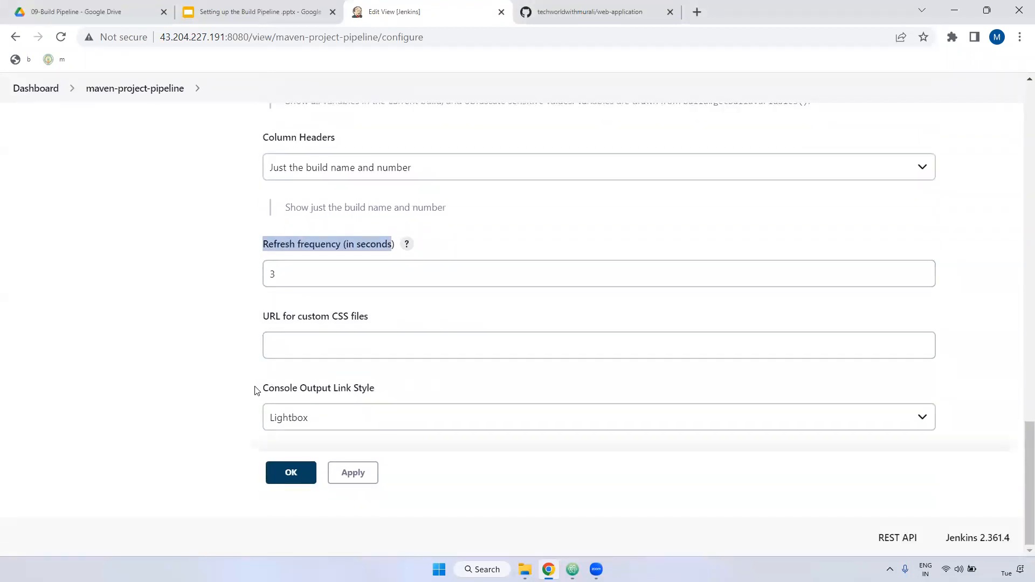
pyautogui.moveTo(256, 390); pyautogui.dragTo(395, 391)
pyautogui.click(337, 420)
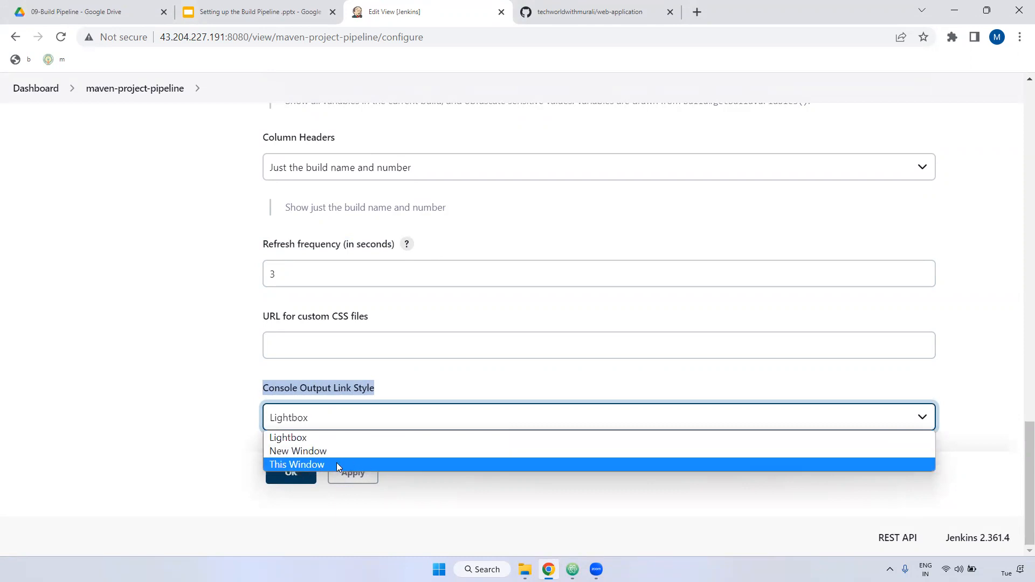
pyautogui.click(305, 438)
pyautogui.click(346, 473)
pyautogui.click(296, 478)
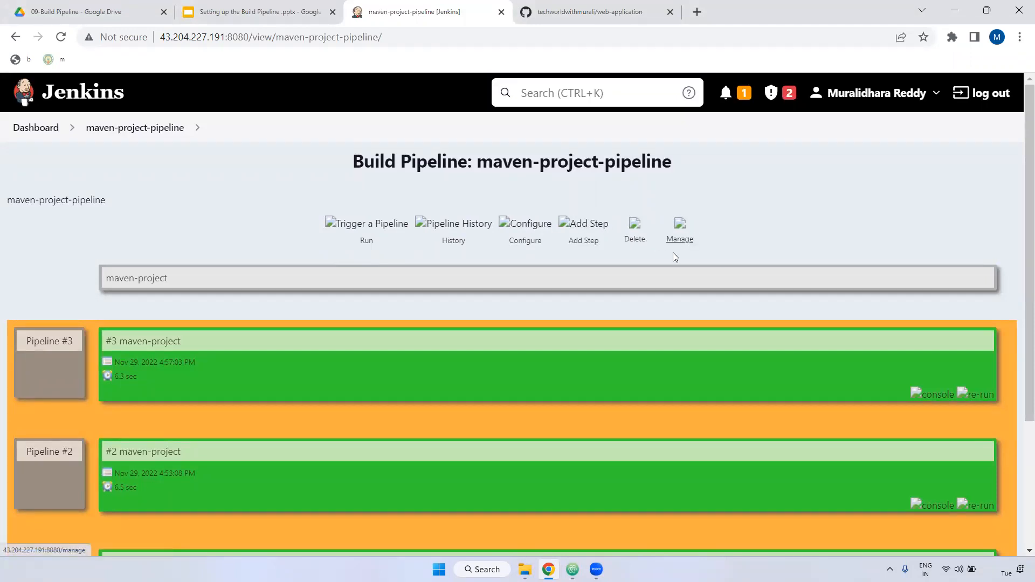
# View the Manage Jenkins page and the view's configuration page, returning to the pipeline view after each
pyautogui.click(685, 243)
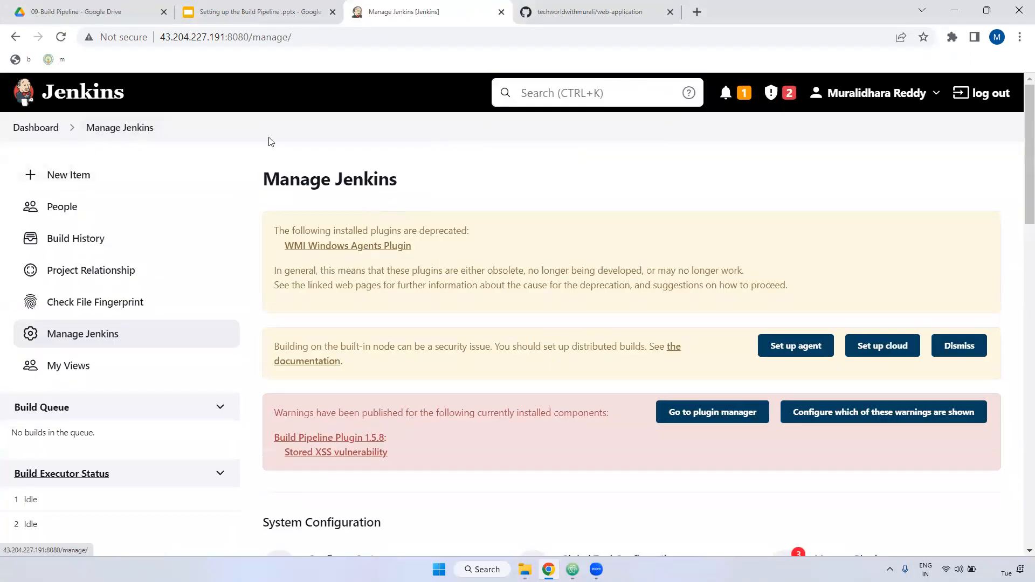
pyautogui.hotkey('alt', 'Left')
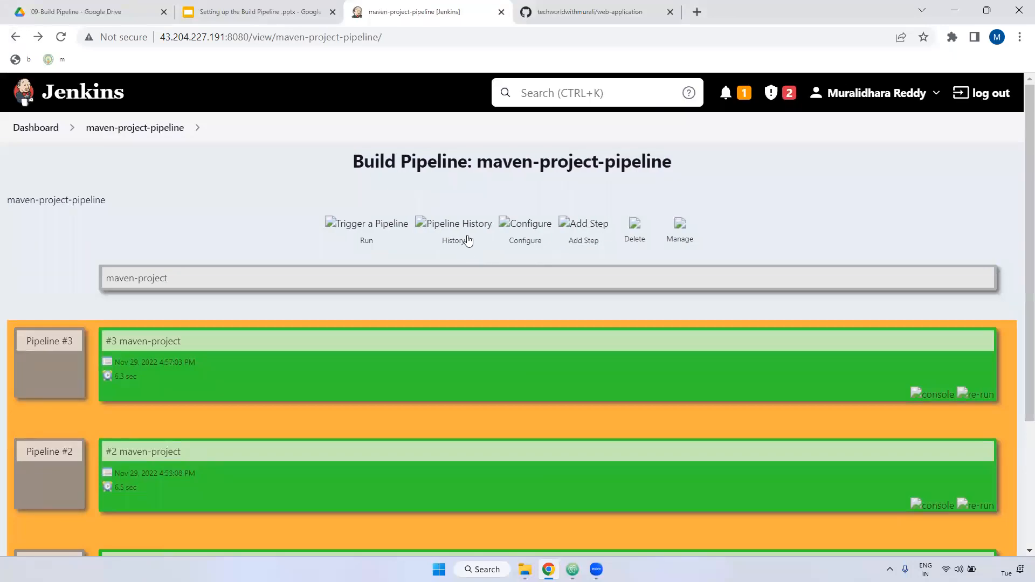
pyautogui.click(526, 242)
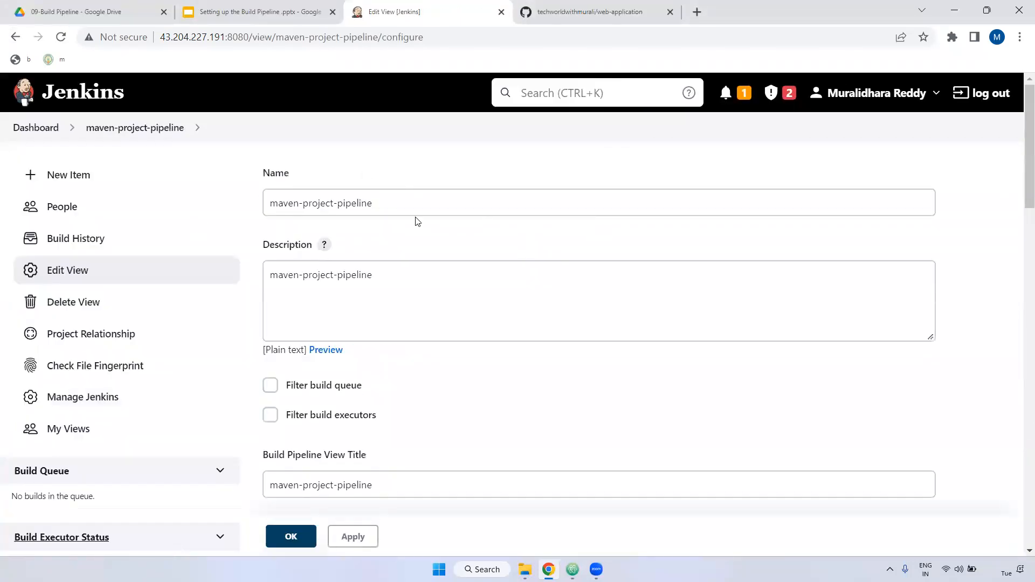
pyautogui.scroll(-10, 416, 222)
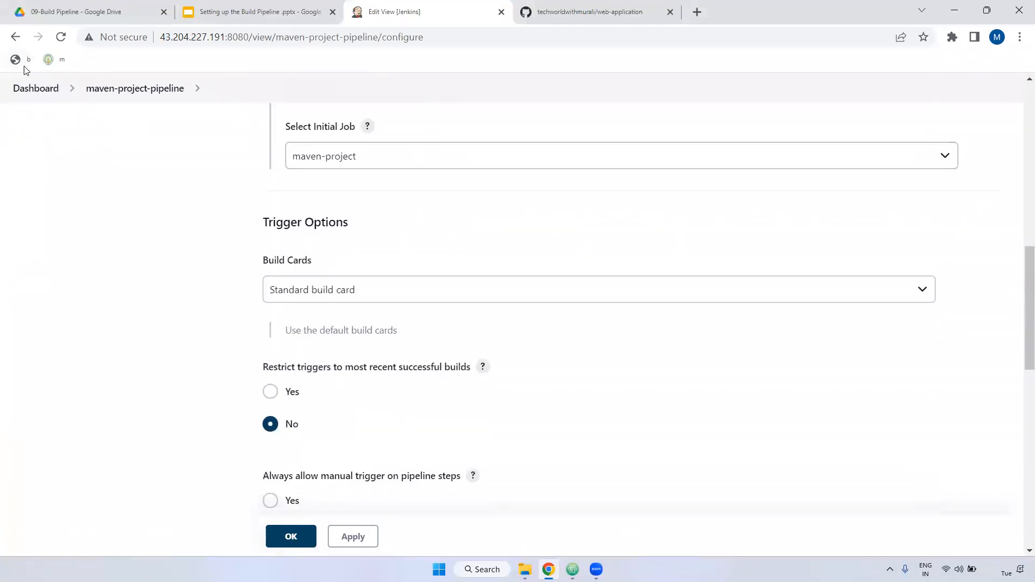
pyautogui.click(15, 37)
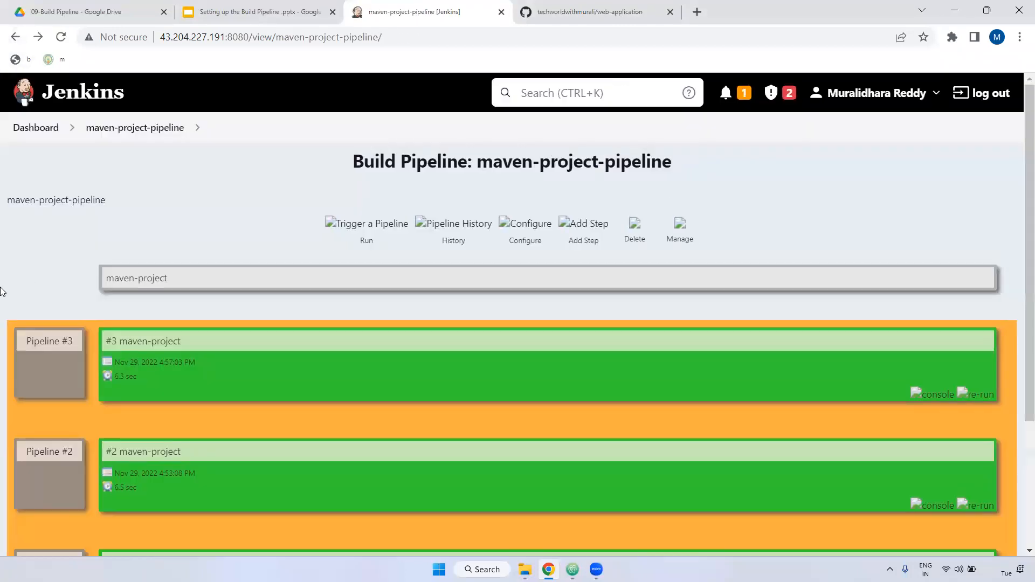
# Examine the Pipeline #3 build card's number, date and duration, and view its console output
pyautogui.scroll(-1, 182, 178)
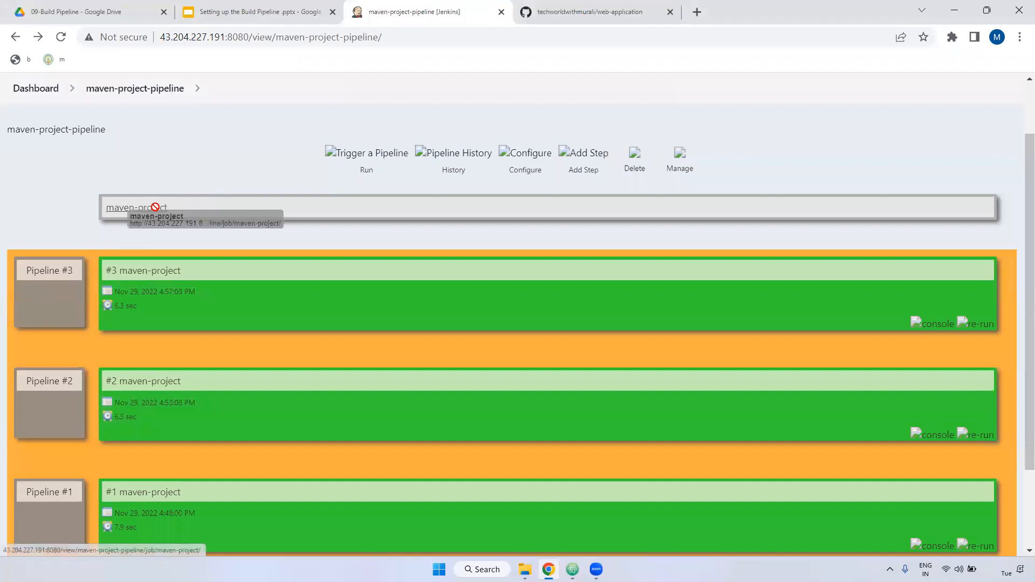
pyautogui.doubleClick(33, 271)
pyautogui.doubleClick(71, 272)
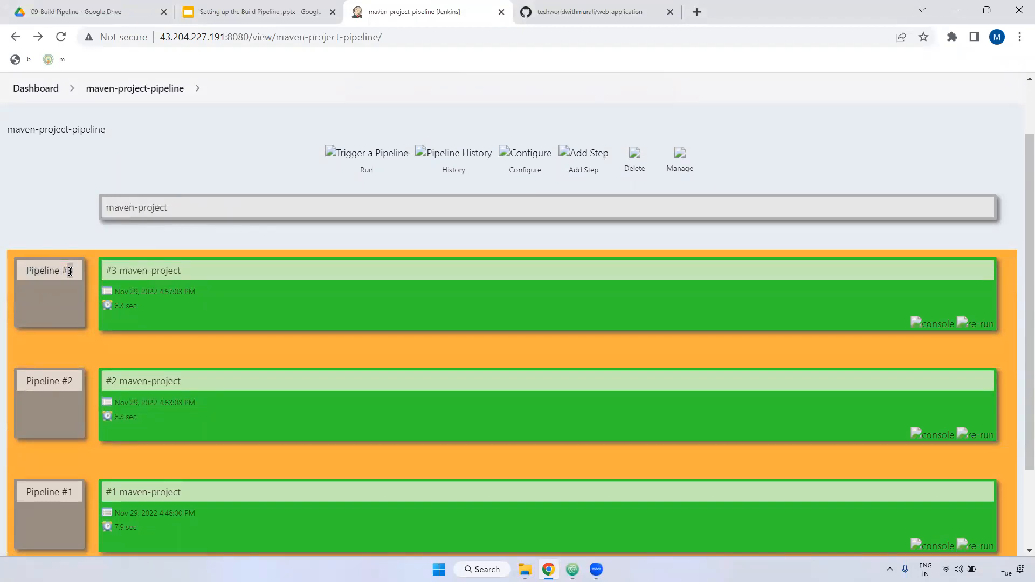
pyautogui.doubleClick(31, 271)
pyautogui.click(71, 273)
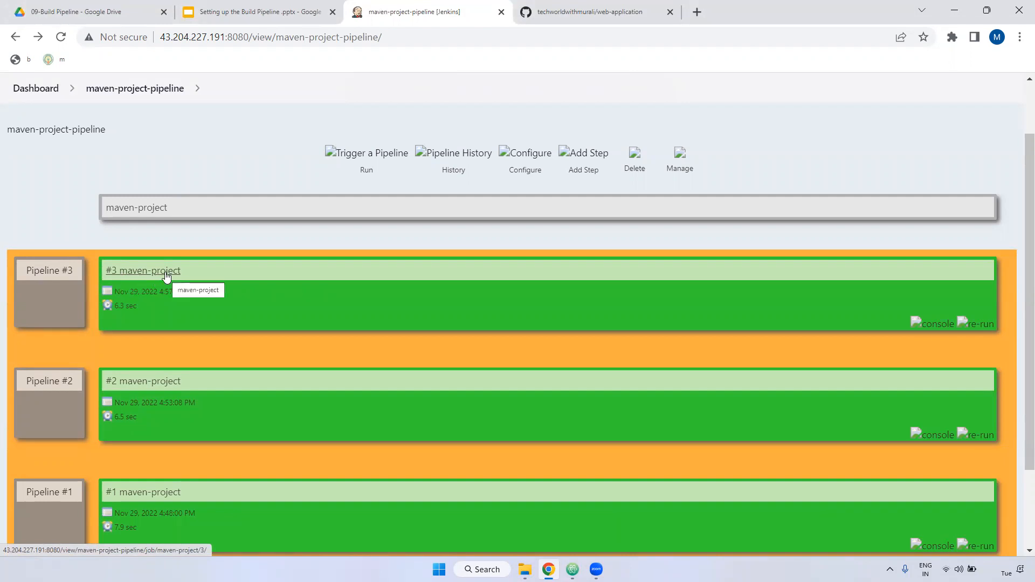
pyautogui.tripleClick(128, 291)
pyautogui.tripleClick(123, 306)
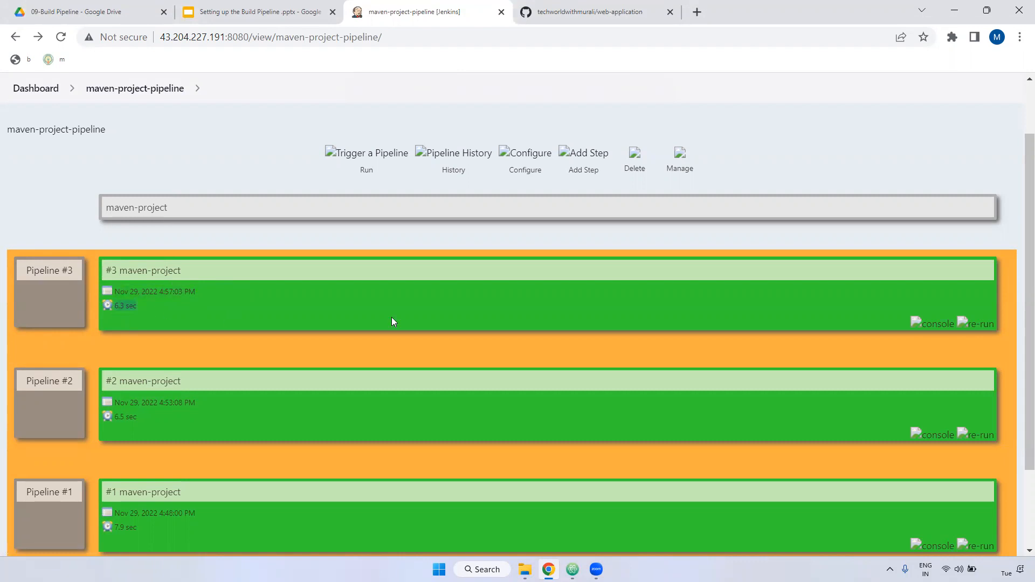
pyautogui.click(931, 327)
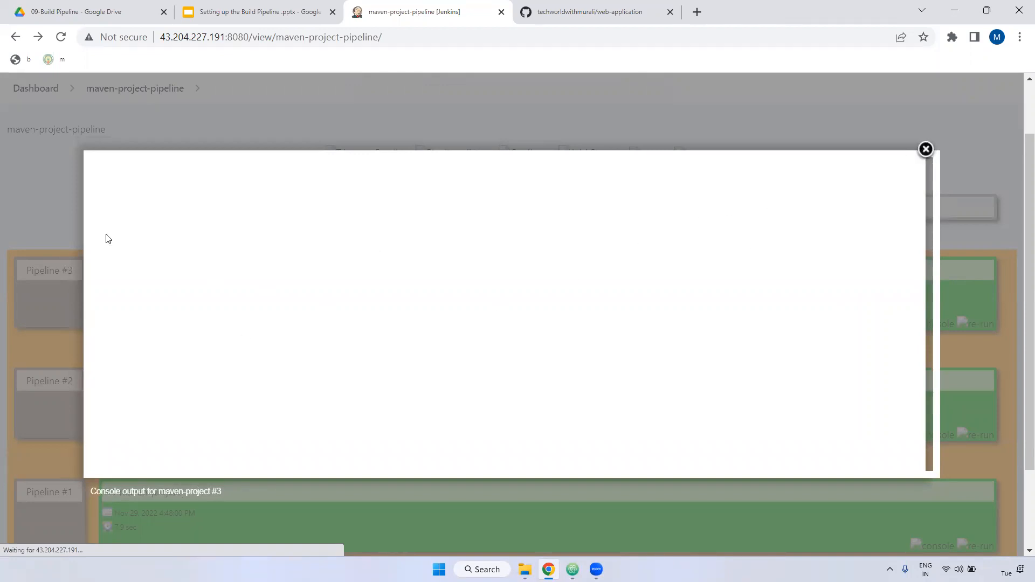
pyautogui.click(926, 150)
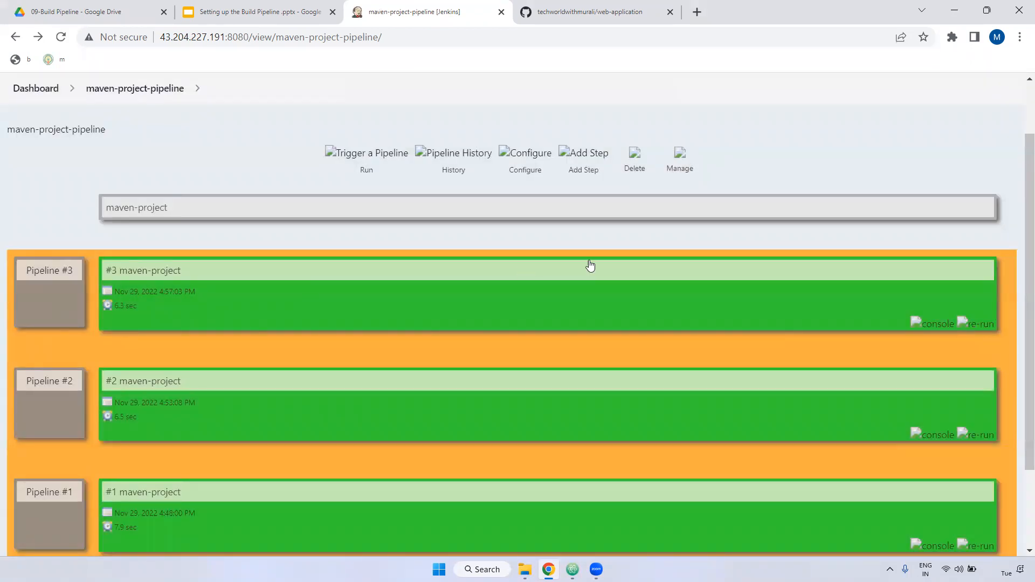
# Duplicate the pipeline view's browser tab and open the maven-project job page in the copy
pyautogui.rightClick(421, 9)
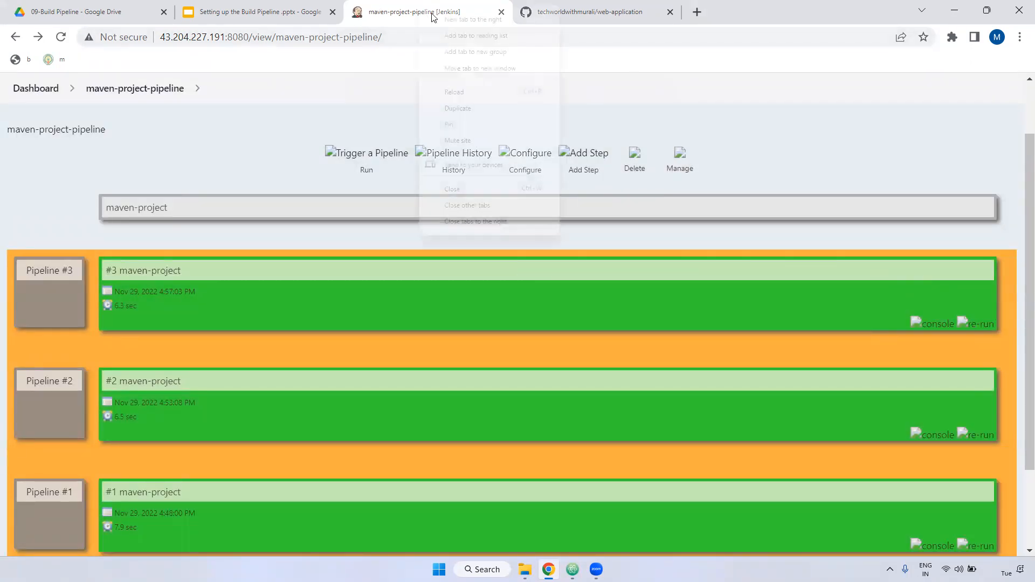
pyautogui.click(468, 107)
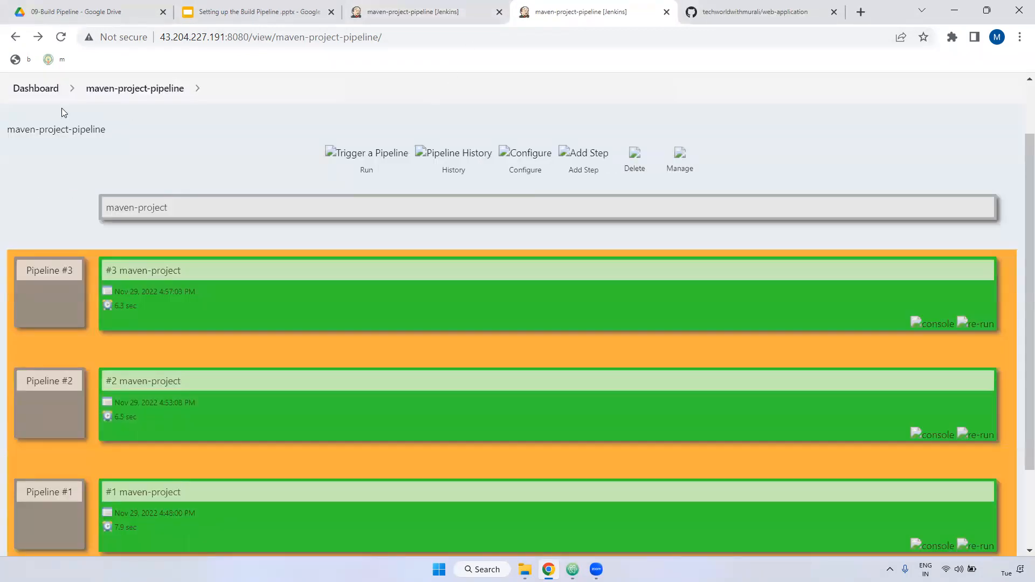
pyautogui.click(36, 89)
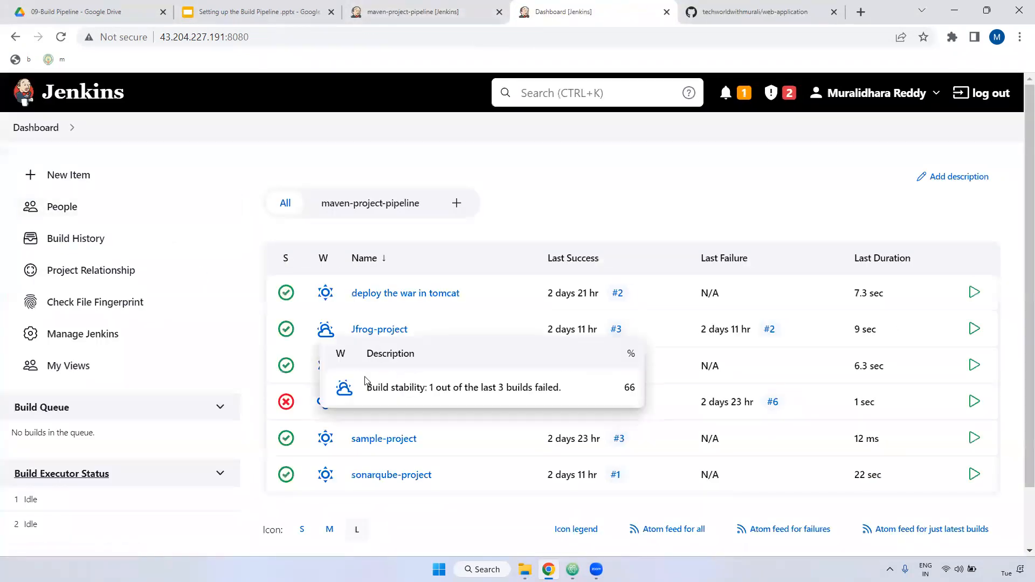
pyautogui.click(383, 366)
pyautogui.scroll(-1, 206, 319)
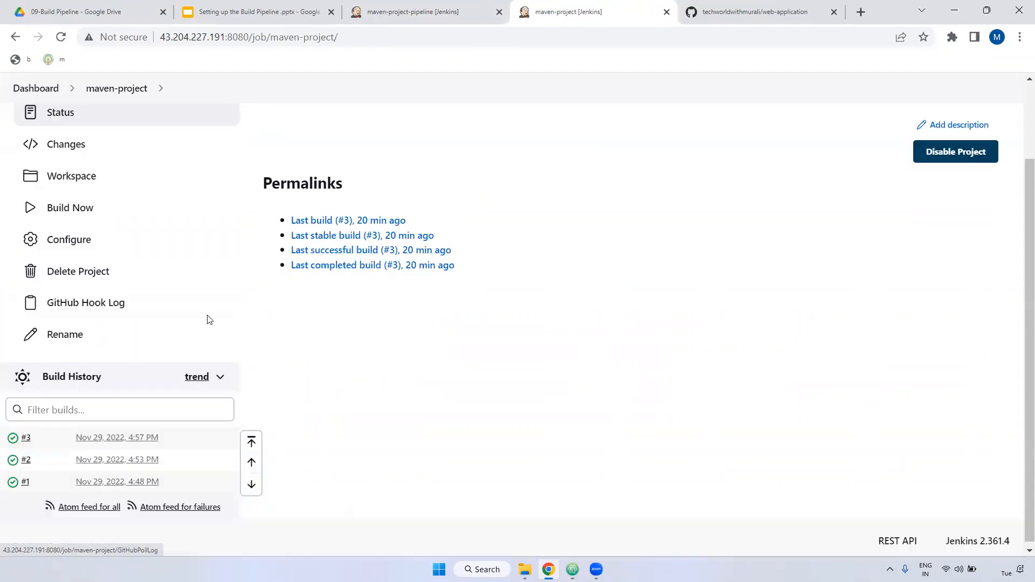
# Re-run maven-project from the Pipeline #3 card and reload the pipeline view
pyautogui.click(382, 17)
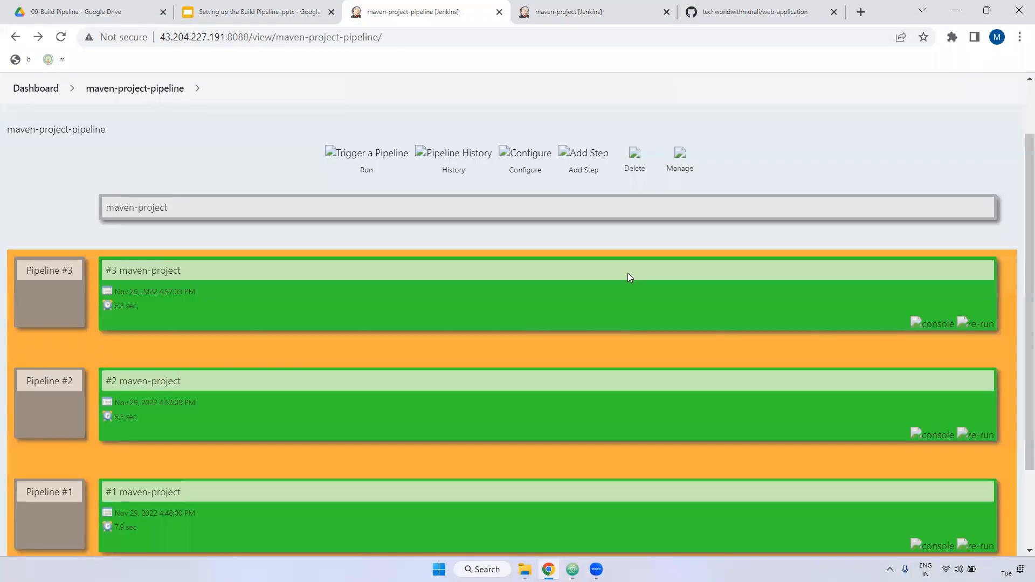
pyautogui.click(977, 329)
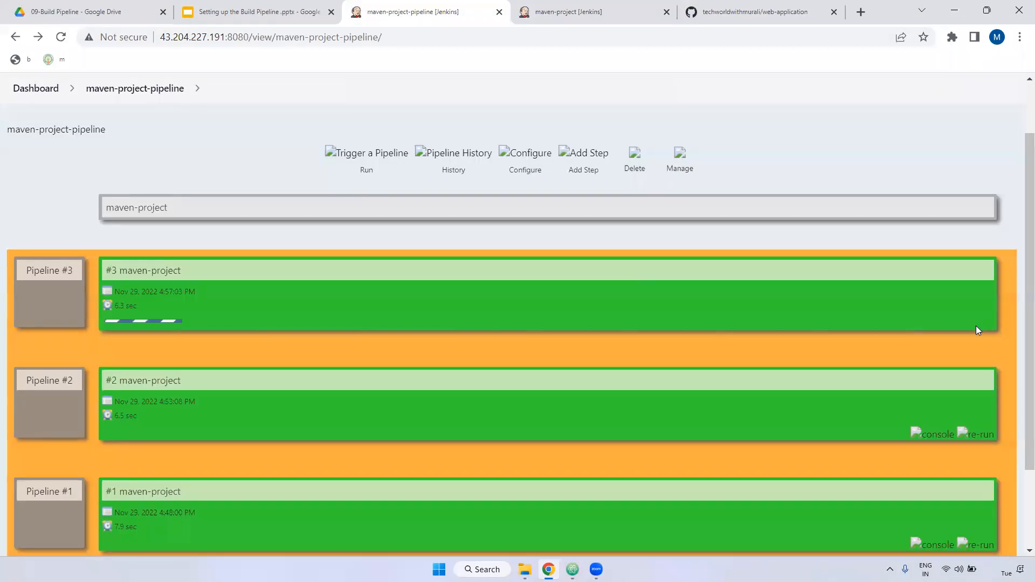
pyautogui.click(60, 38)
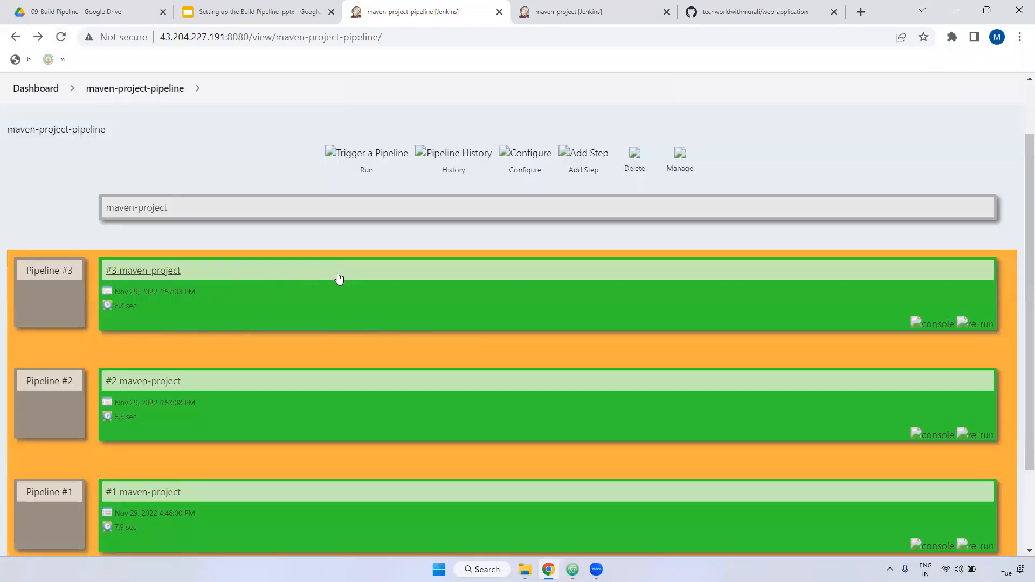
# Check the new build's progress in the build history on the maven-project job page
pyautogui.click(565, 11)
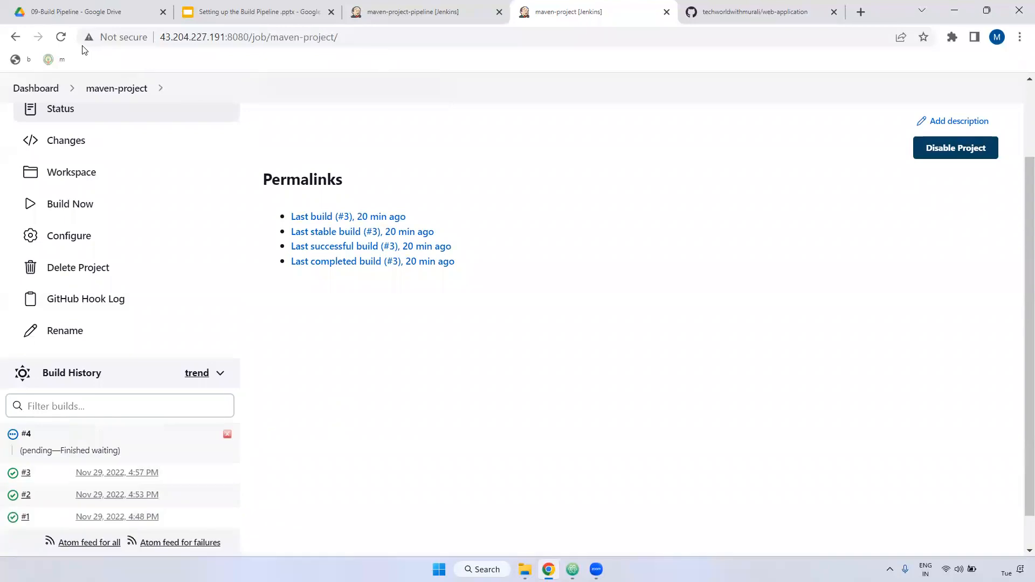
pyautogui.click(61, 37)
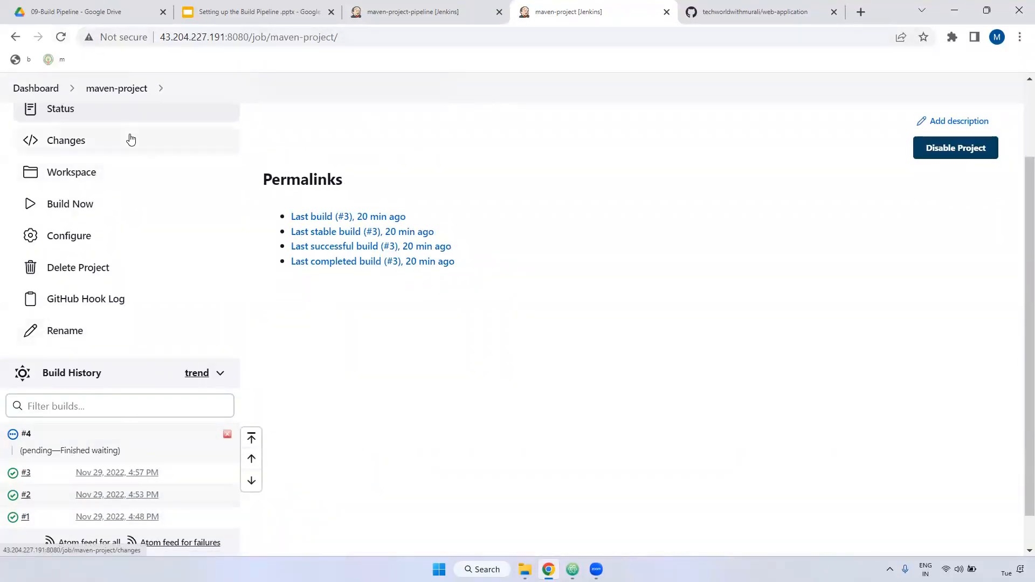
pyautogui.scroll(2, 81, 158)
pyautogui.scroll(-1, 275, 159)
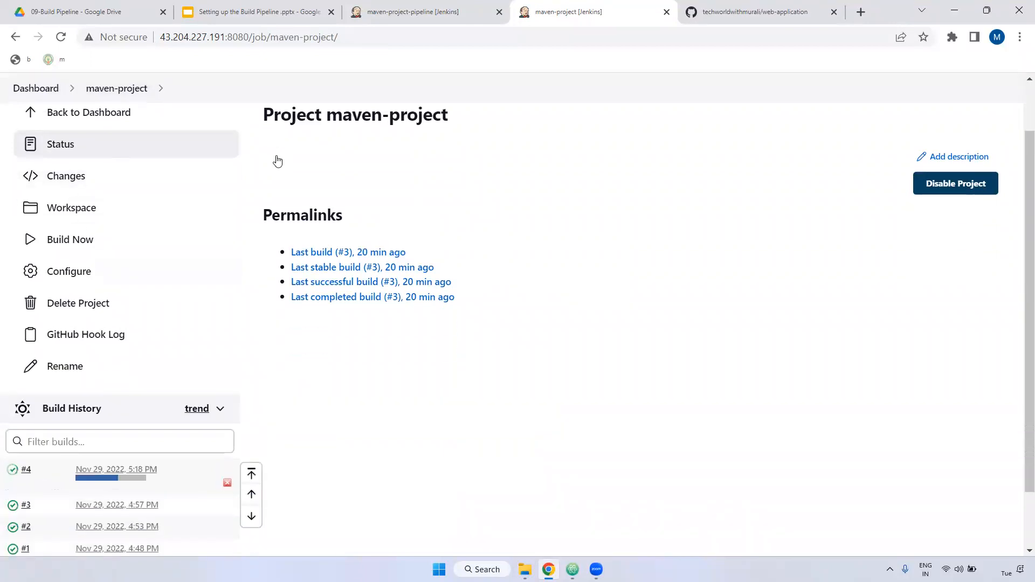
# Reload the pipeline view, examine the Pipeline #4 card and view its console output
pyautogui.click(450, 7)
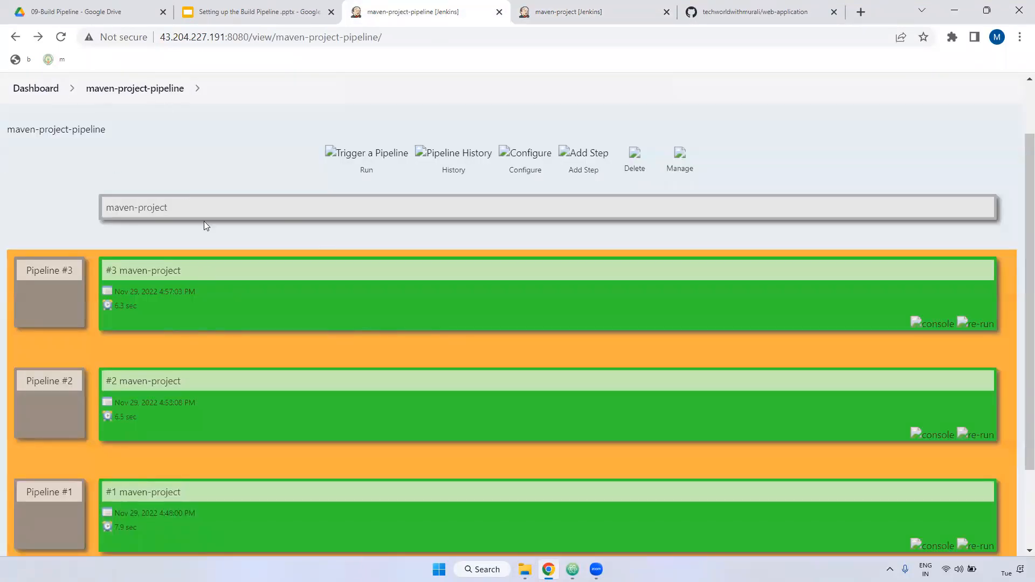
pyautogui.click(60, 37)
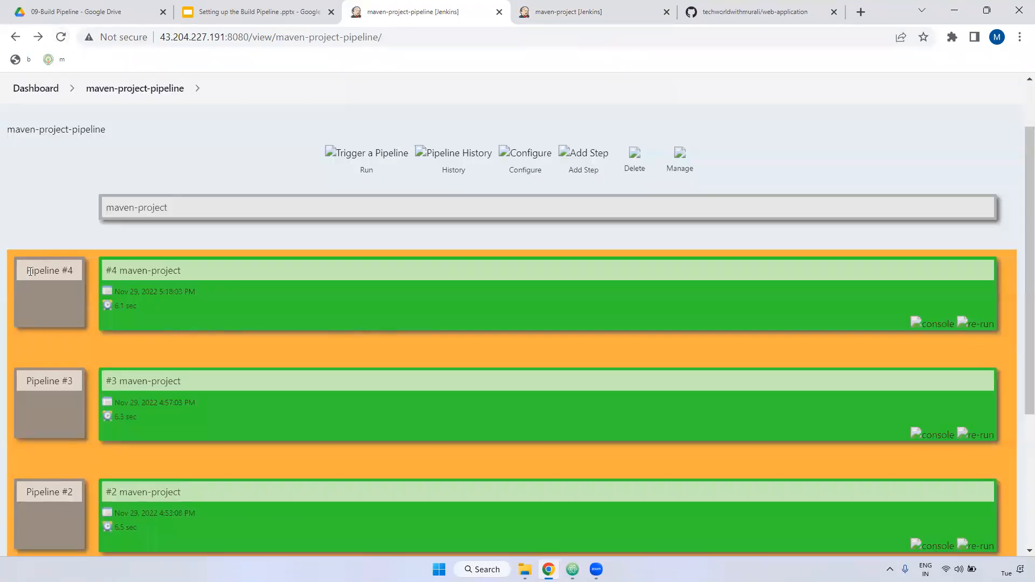
pyautogui.moveTo(30, 271); pyautogui.dragTo(66, 271)
pyautogui.moveTo(154, 314); pyautogui.dragTo(350, 320)
pyautogui.click(931, 325)
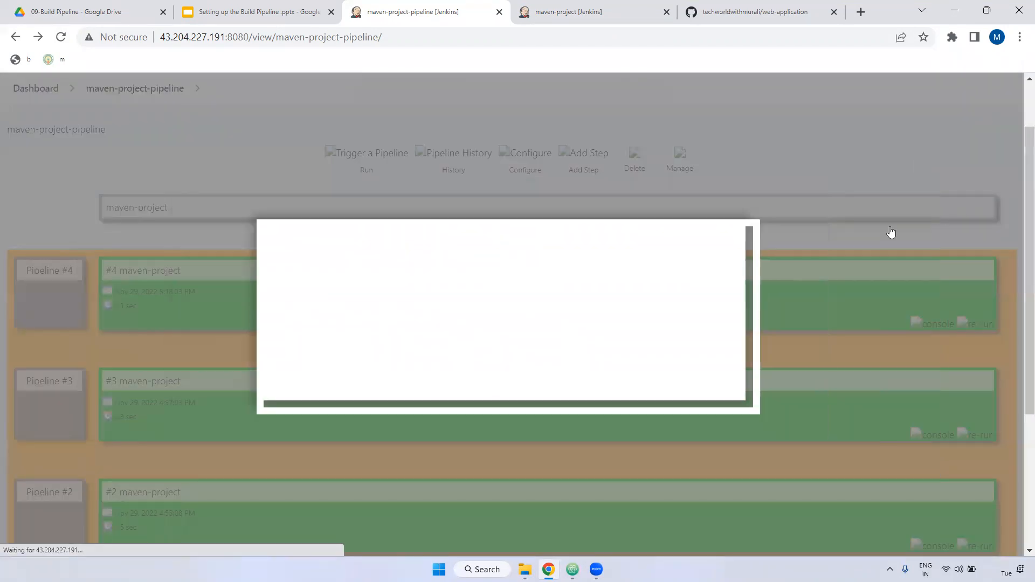
pyautogui.click(891, 231)
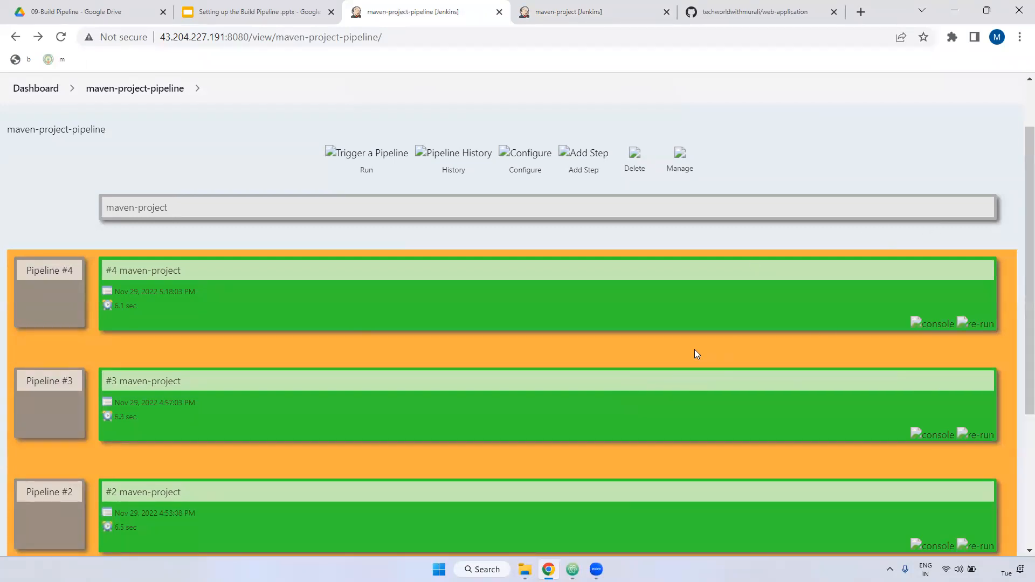
# Examine the build history of maven-project-pipeline, including its timeline and list of builds, and return to the dashboard
pyautogui.click(457, 170)
pyautogui.scroll(-1, 830, 283)
pyautogui.scroll(-1, 802, 333)
pyautogui.scroll(1, 801, 334)
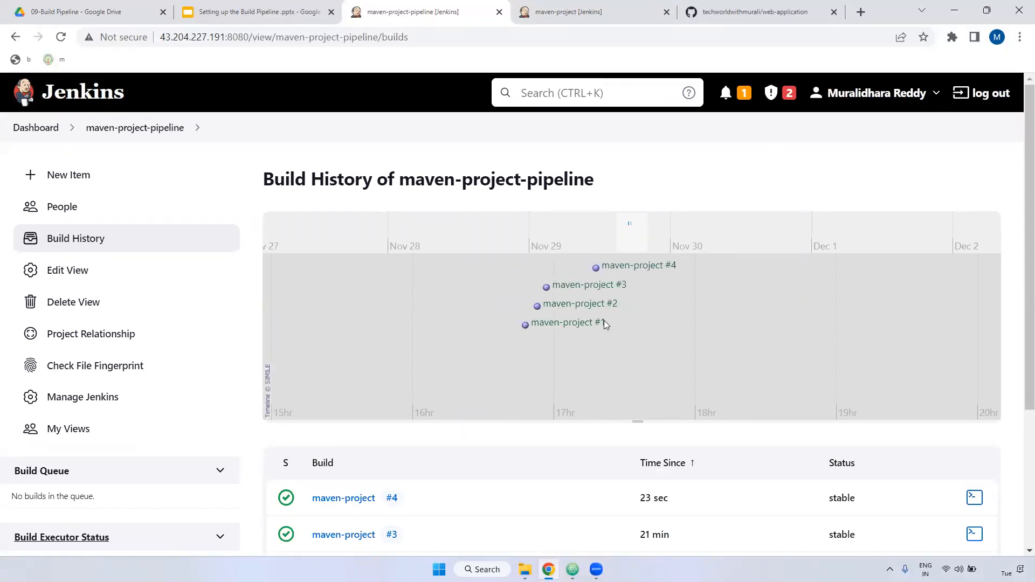
pyautogui.scroll(-1, 801, 314)
pyautogui.scroll(-4, 1024, 365)
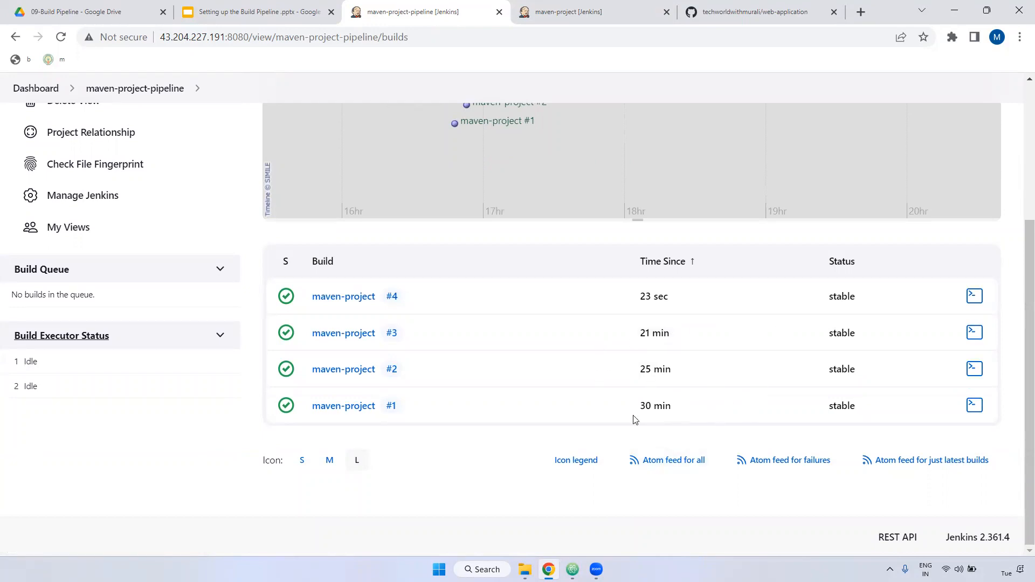
pyautogui.scroll(4, 824, 319)
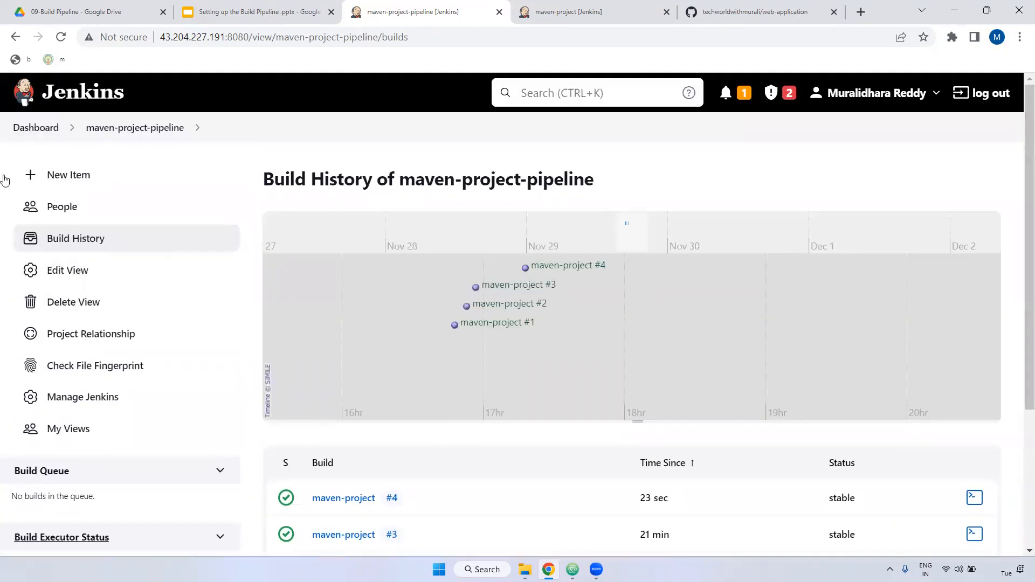
pyautogui.click(32, 132)
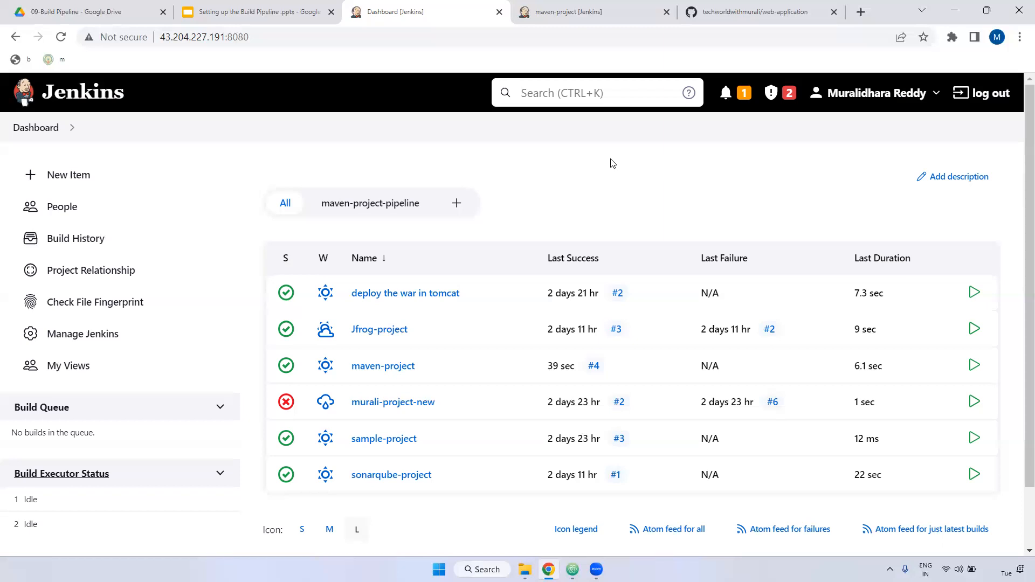
# Switch to the Google Slides presentation and present its Thank You slide full screen
pyautogui.click(280, 13)
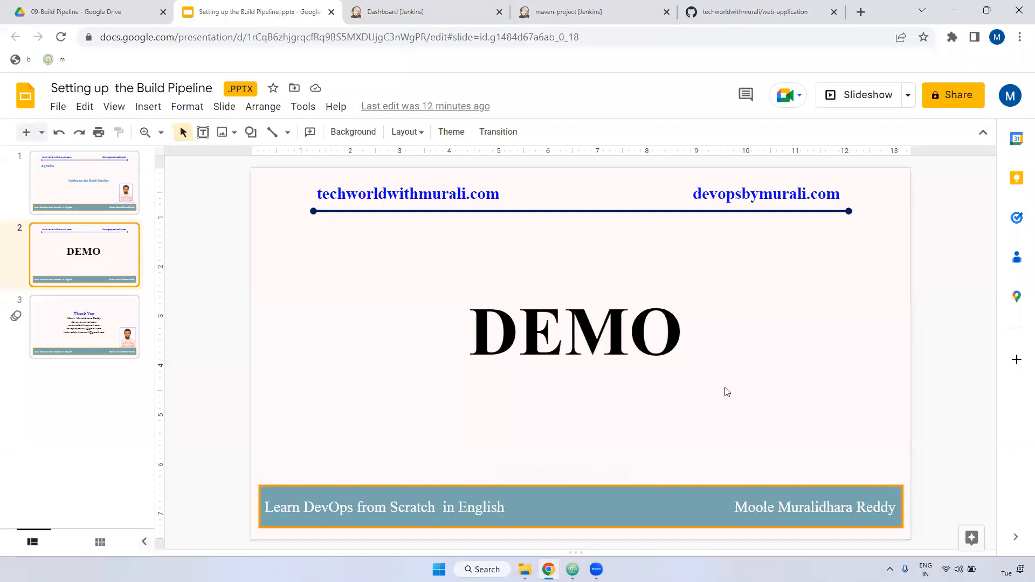
pyautogui.click(104, 328)
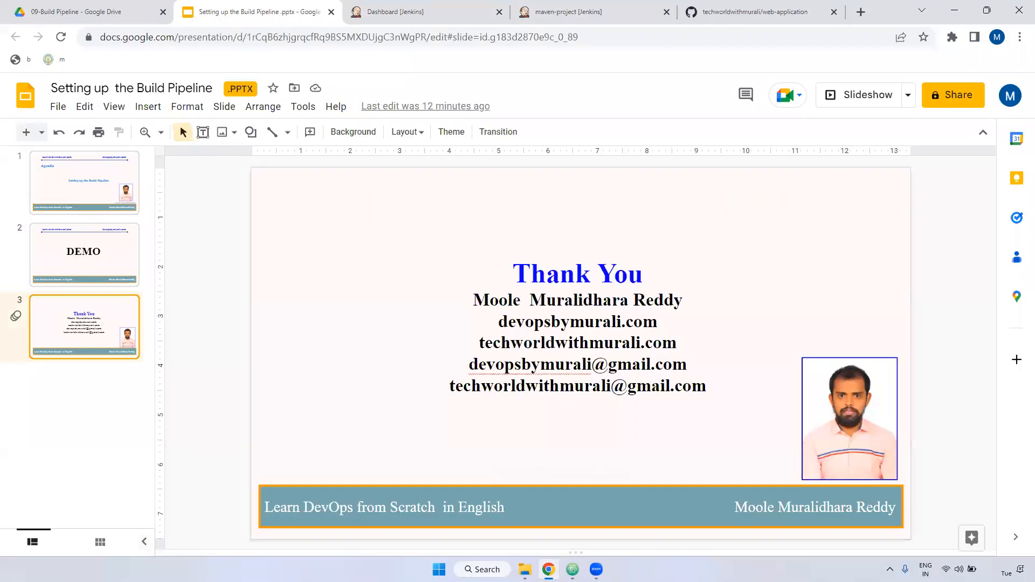
pyautogui.click(882, 107)
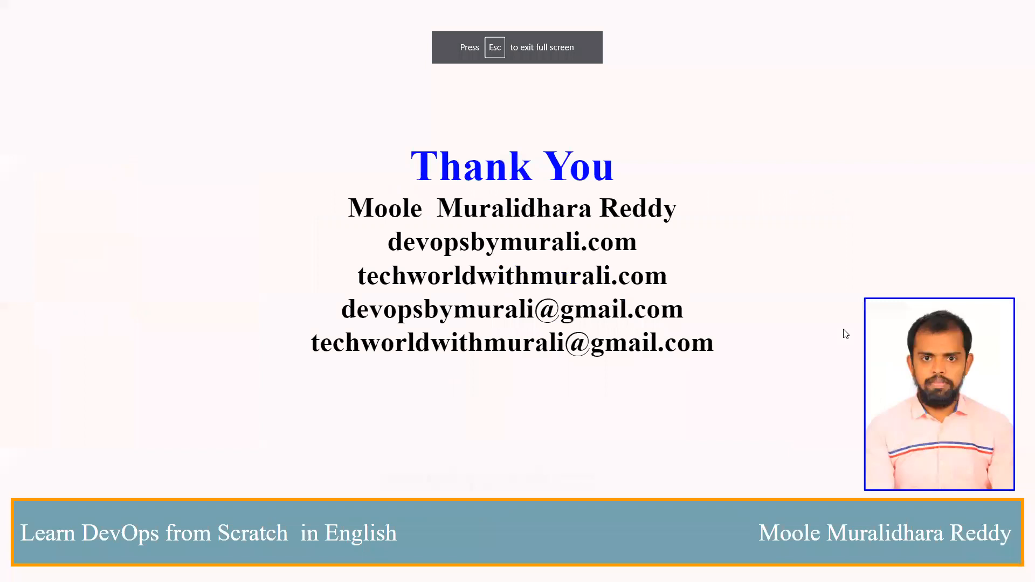